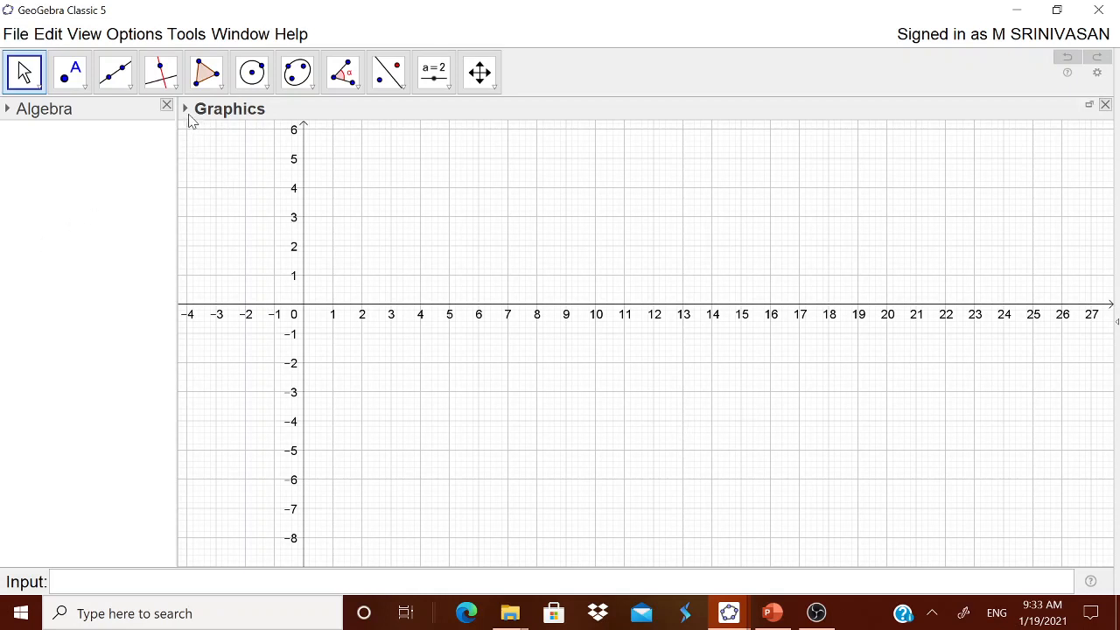
Step: Hide the coordinate axes and the grid in the Graphics view
left_click(185, 108)
left_click(188, 131)
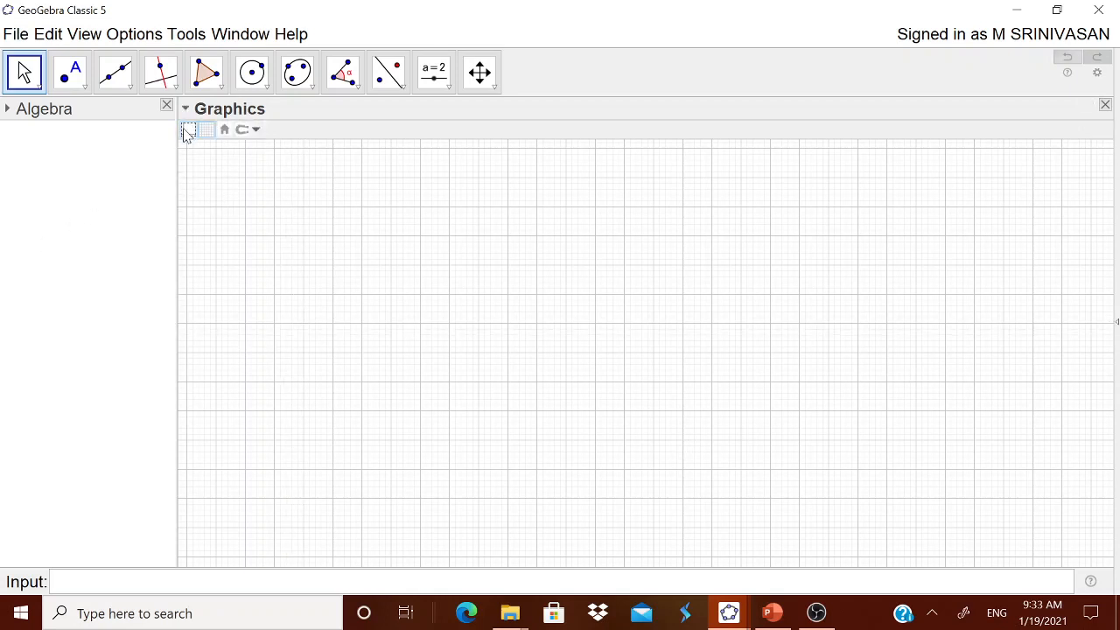
left_click(207, 129)
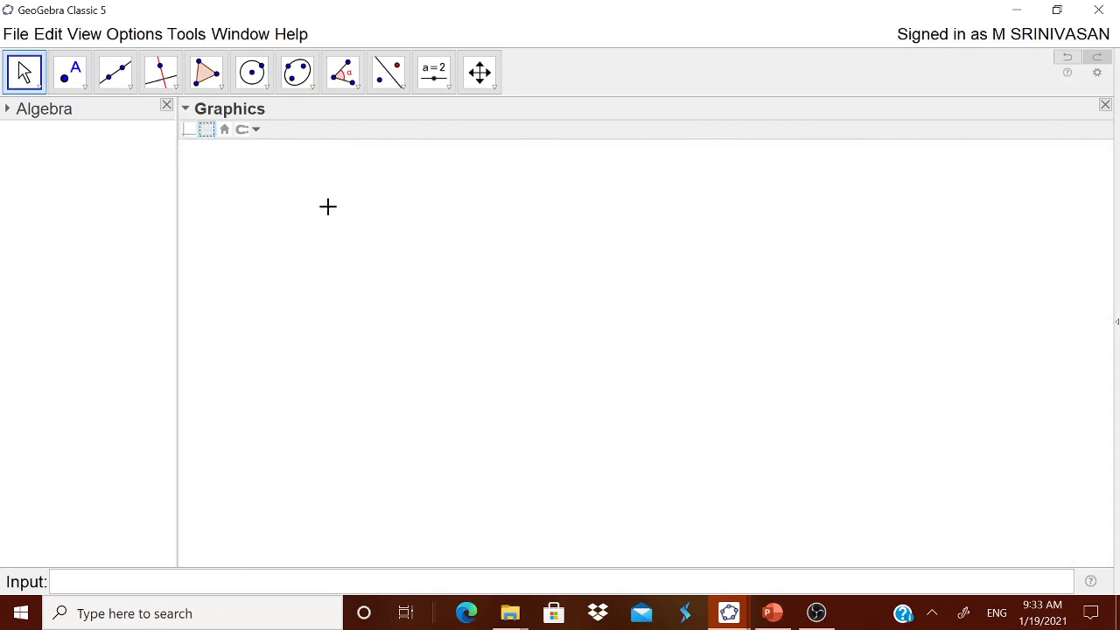
Step: Add the title text "SQUARE ROOT OF A NATURAL NUMBER" near the top centre of the Graphics view
left_click(448, 88)
left_click(464, 150)
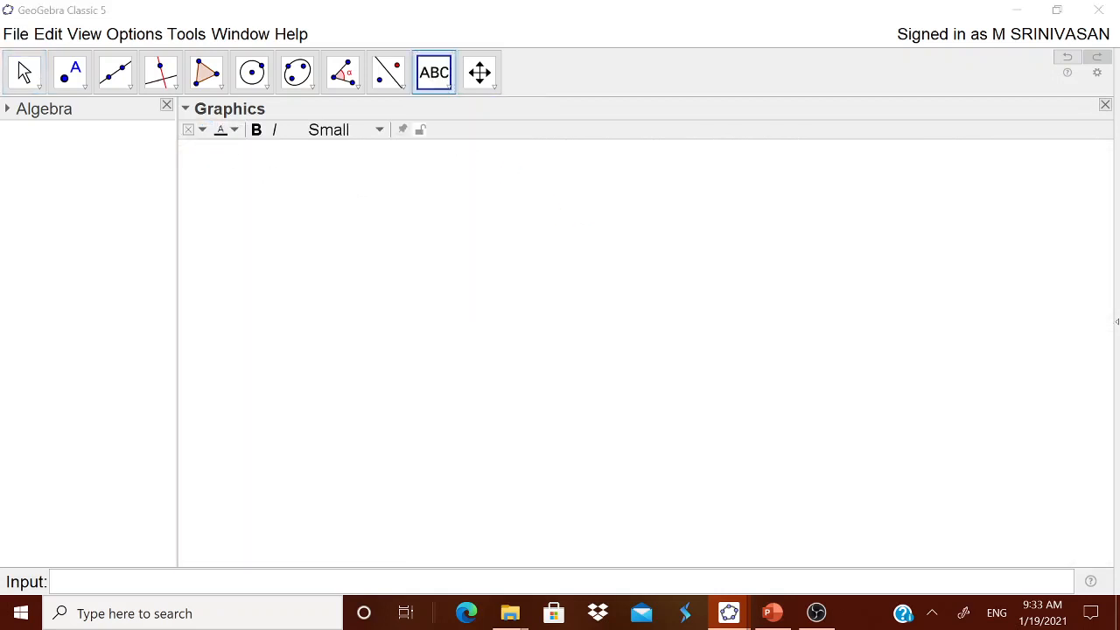
left_click(583, 234)
type("SQUARE ")
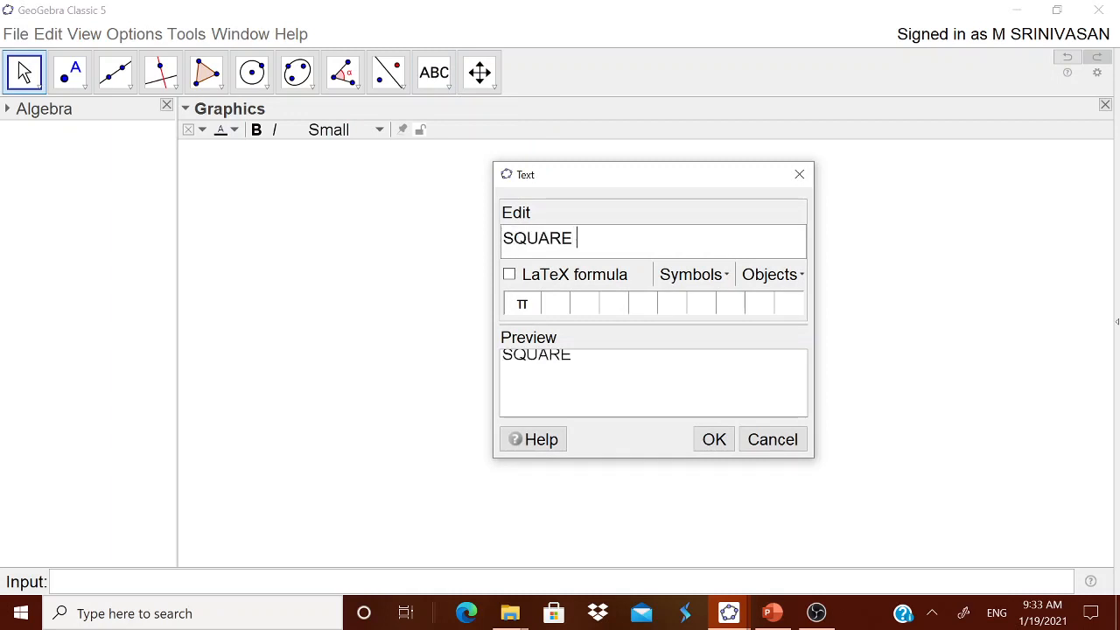
type("ROOT OF A NATUR")
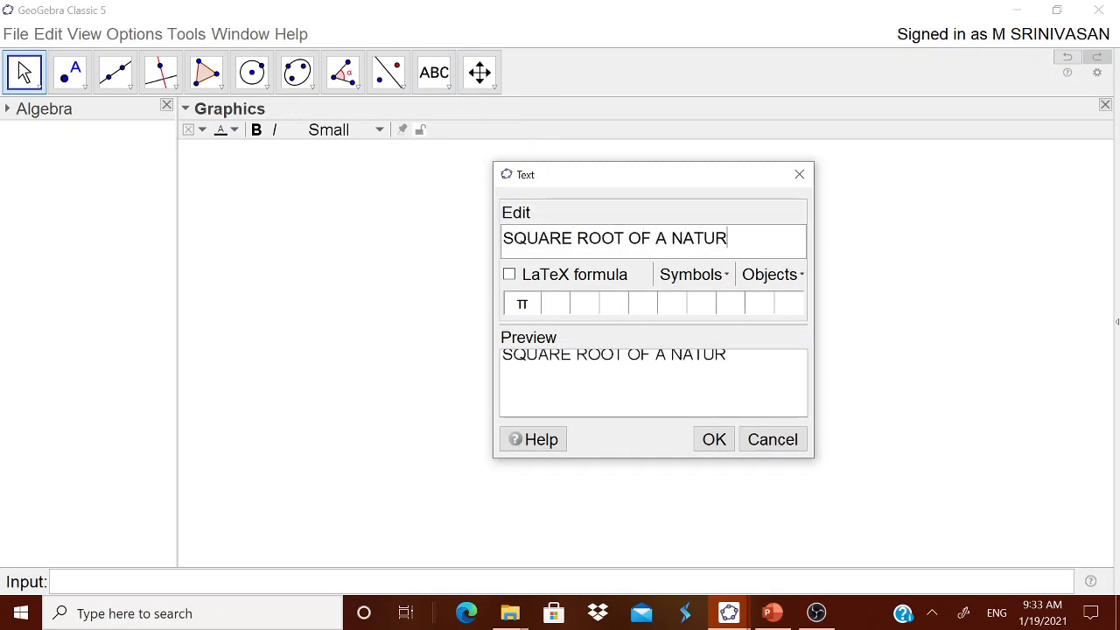
type("AL NUMBER")
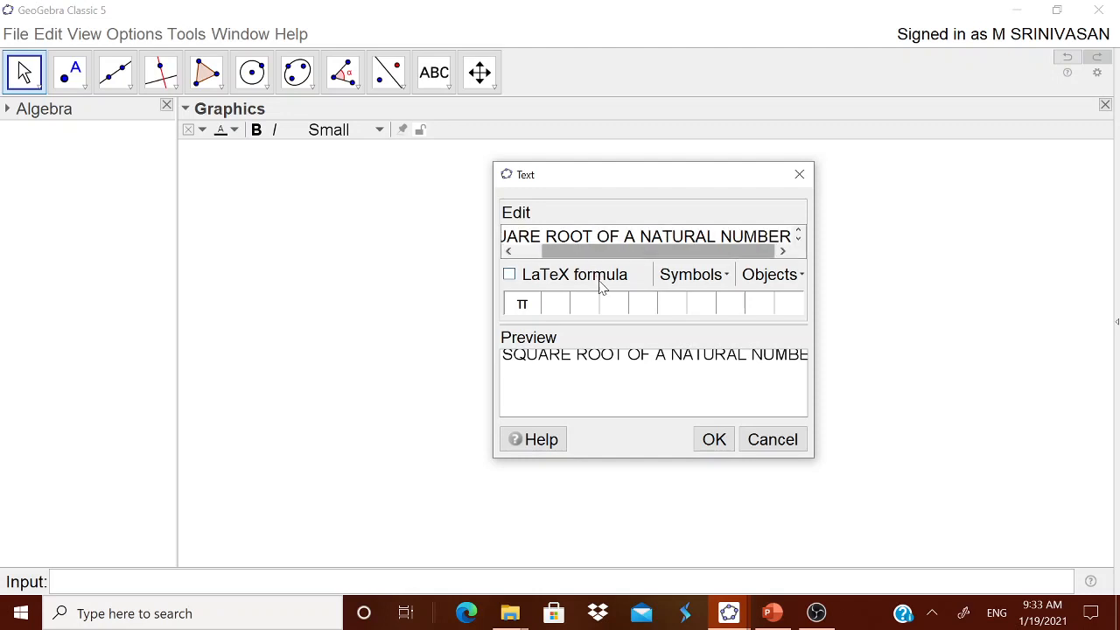
left_click(712, 444)
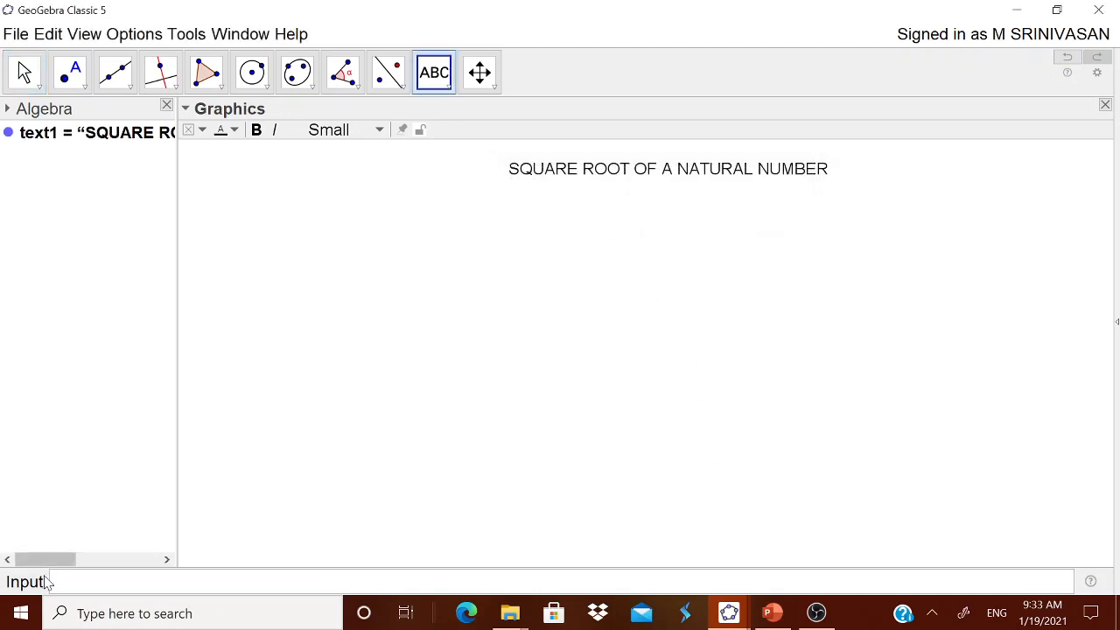
Step: Define a as a random integer with a=RandomBetween(2, 100)
left_click(73, 583)
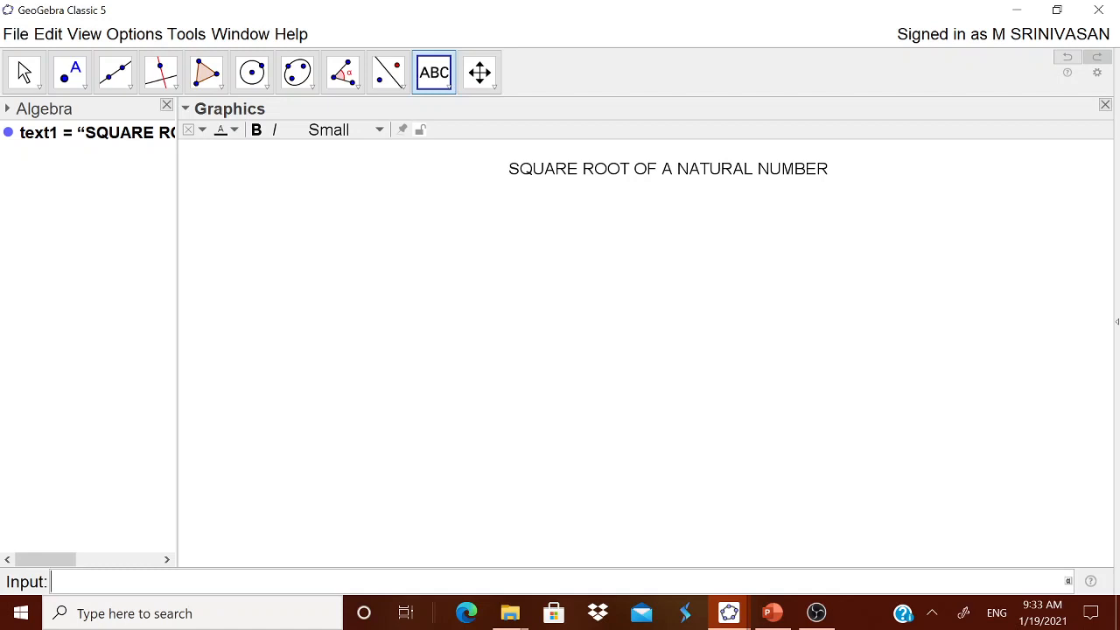
type("a=Rando")
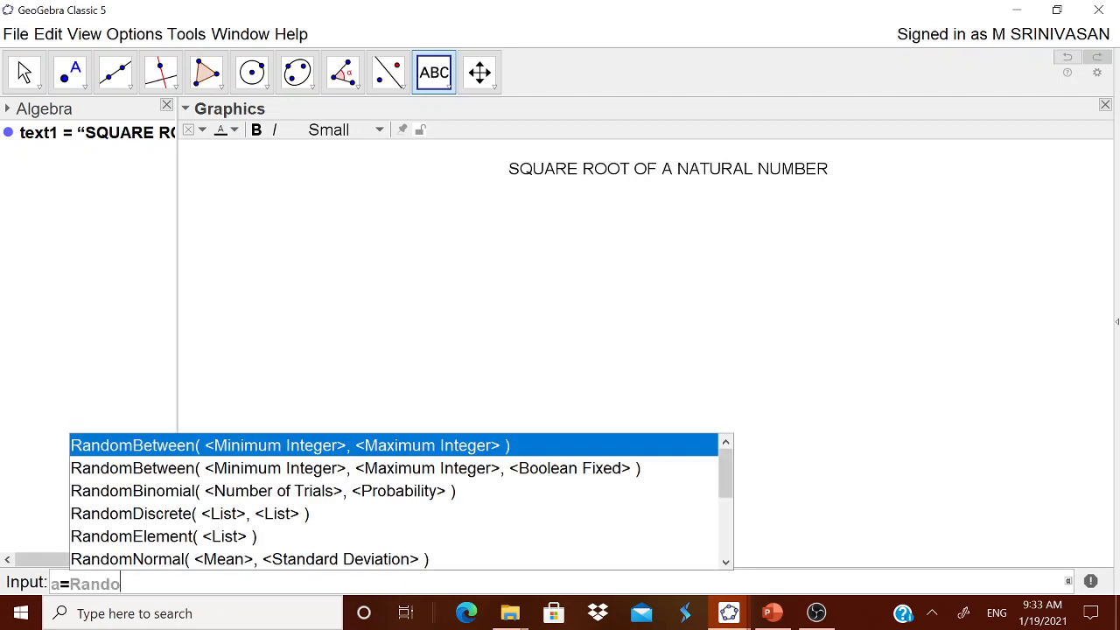
left_click(162, 449)
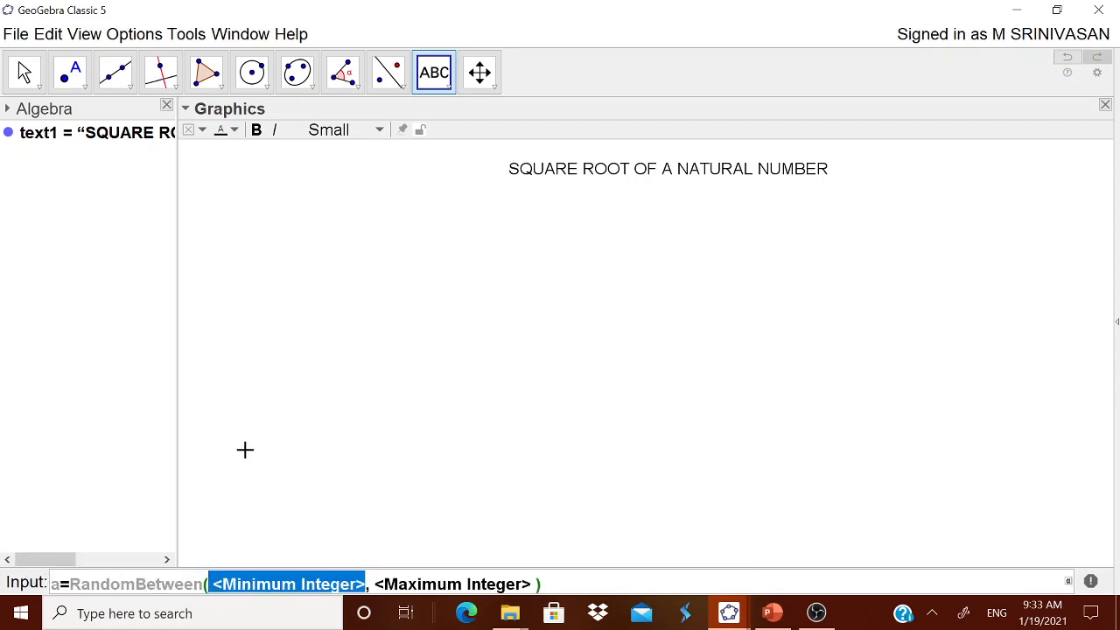
type("2")
key("Tab")
type("100")
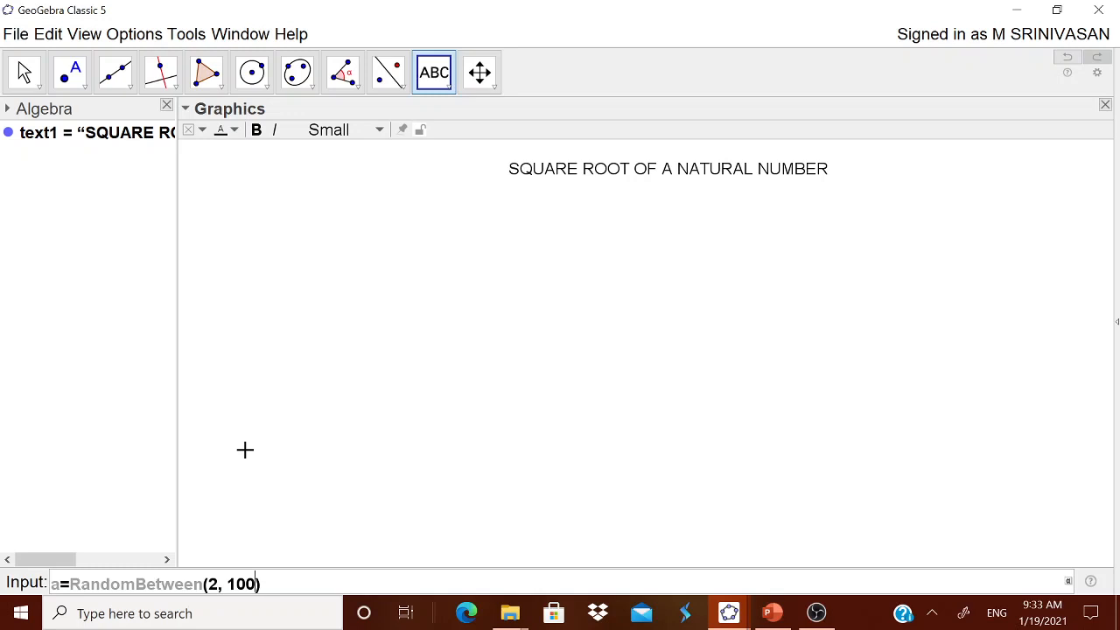
key("Right")
key("Return")
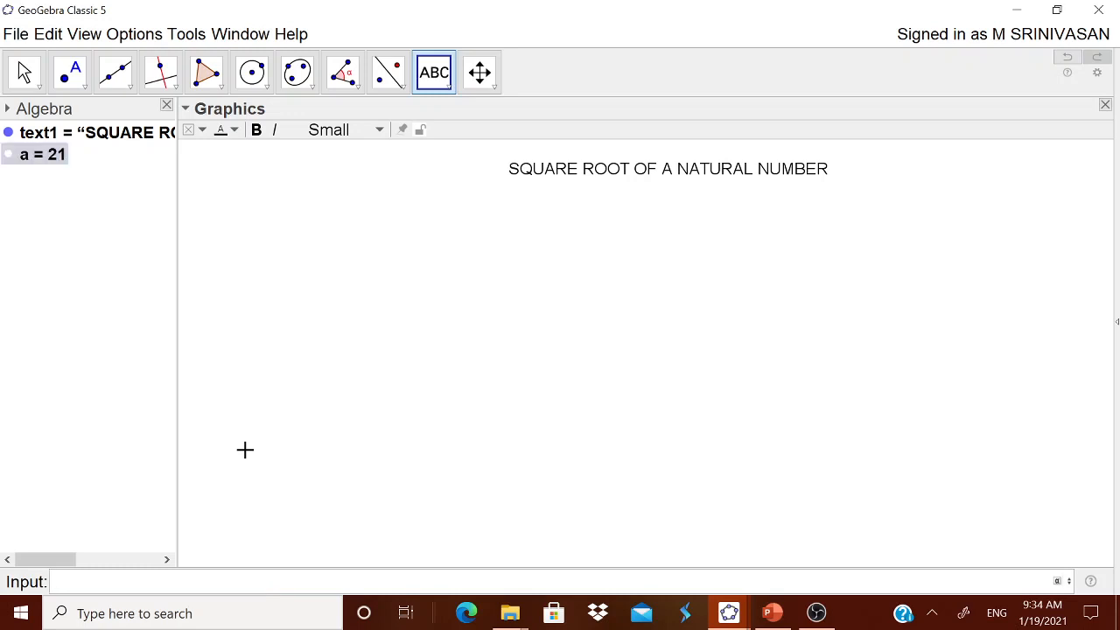
Step: Define b as the square root of a with b=sqrt(a)
type("b=sqr")
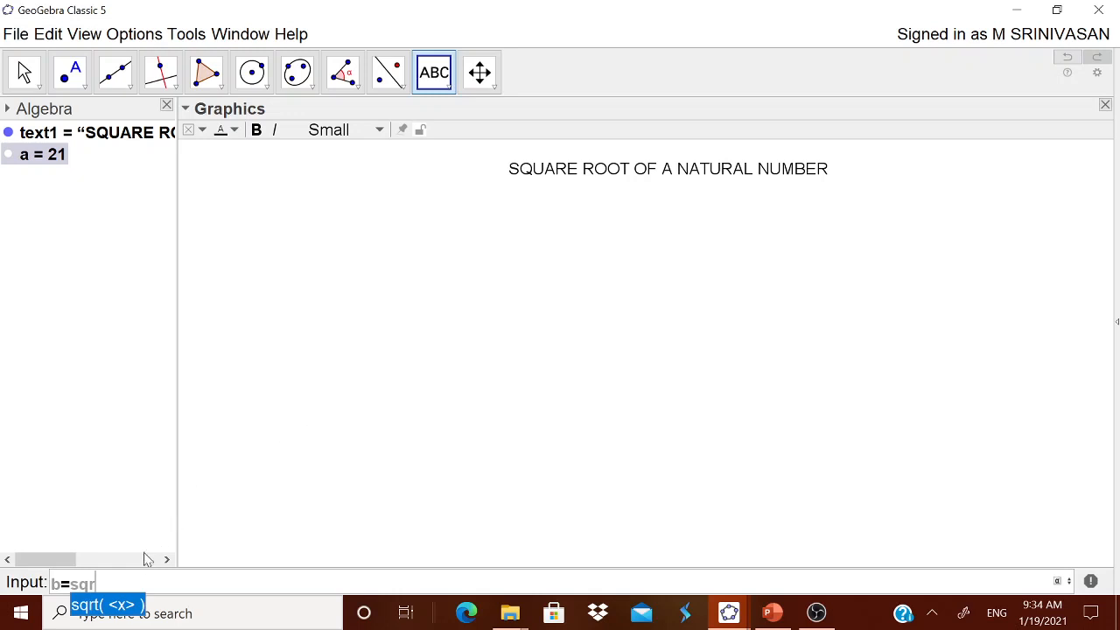
key("Return")
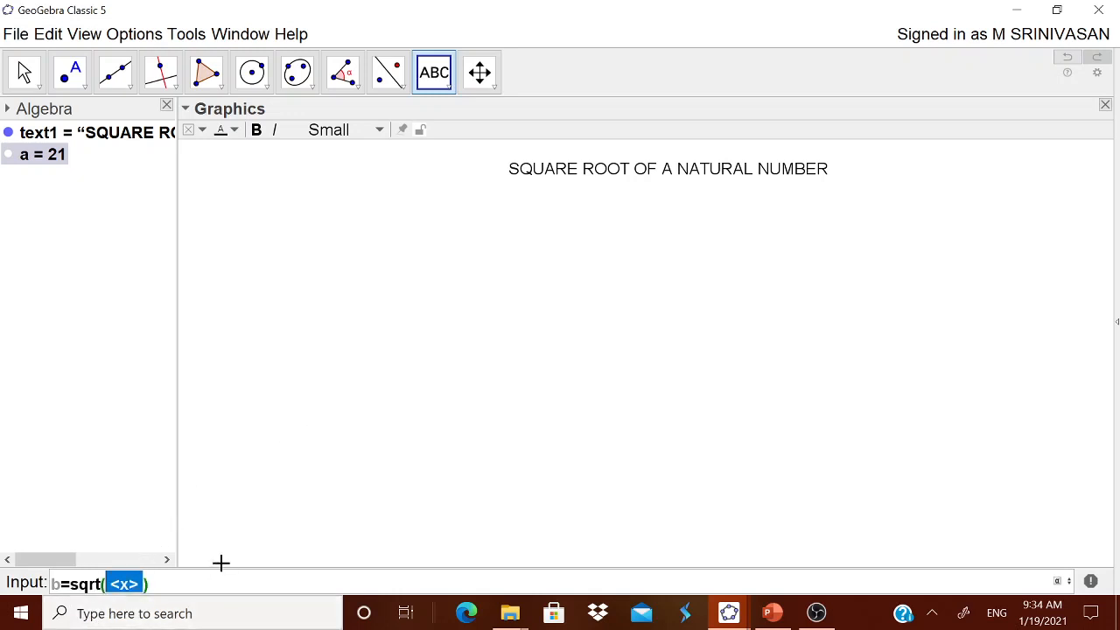
type("a")
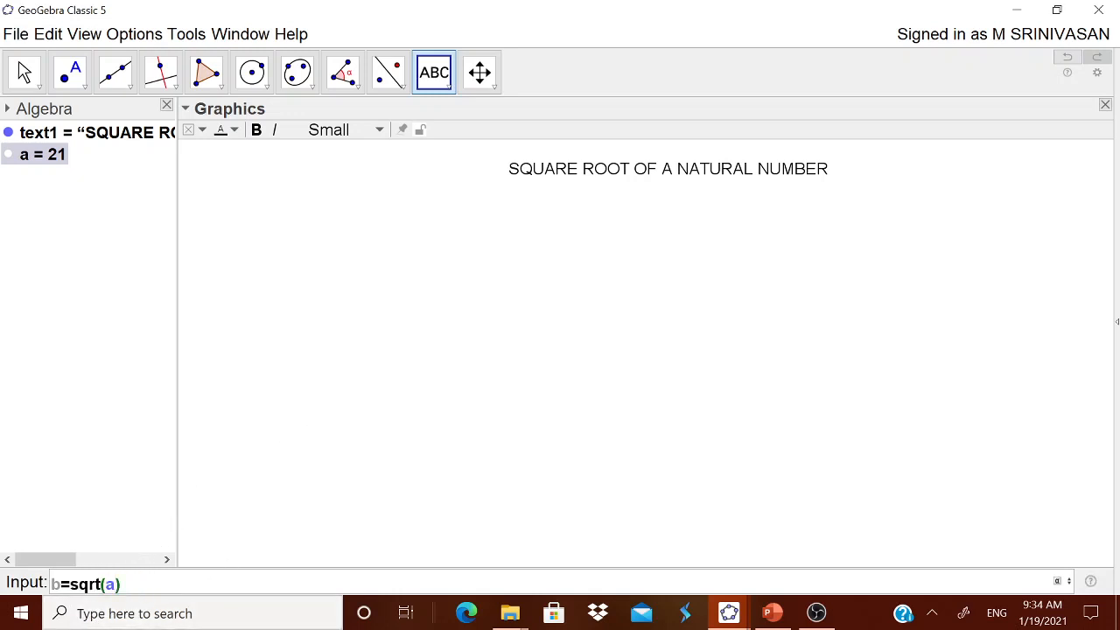
key("Return")
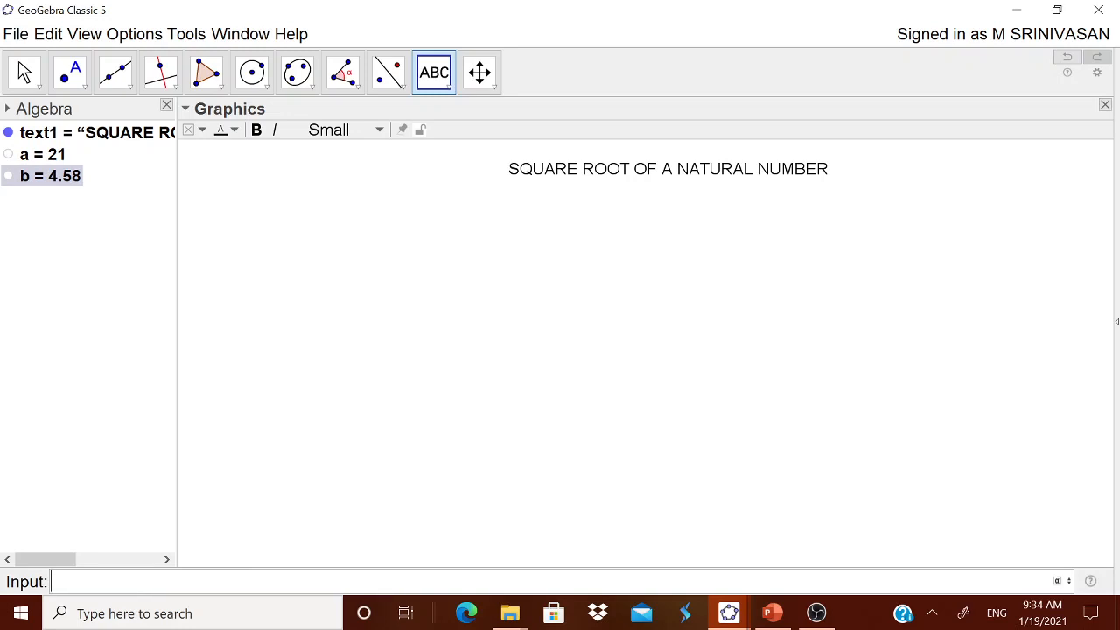
left_click(133, 37)
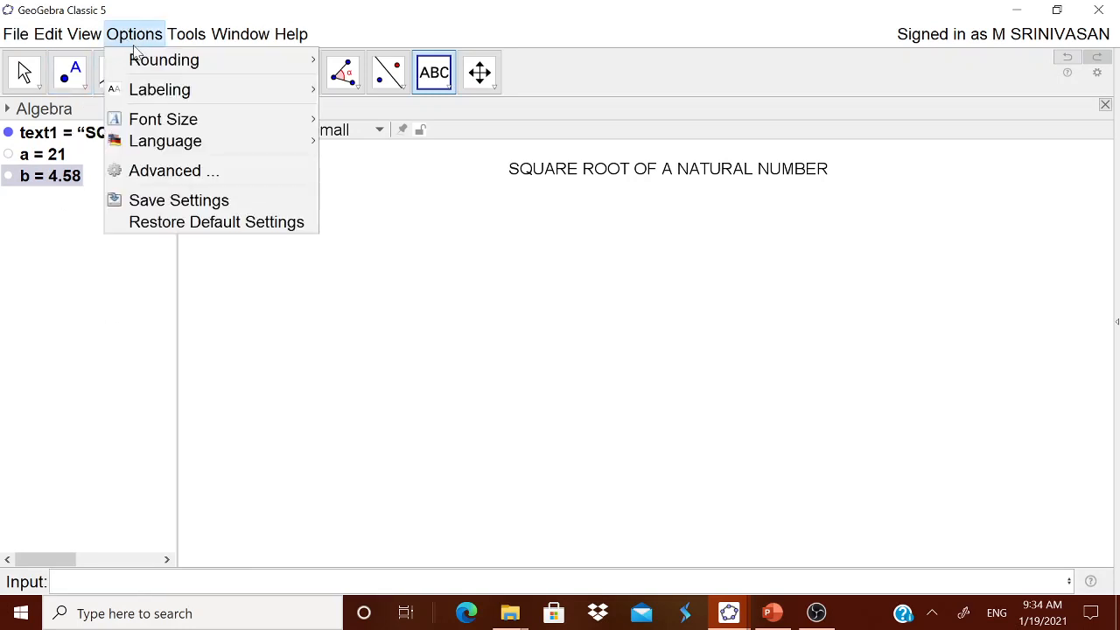
mouse_move(147, 63)
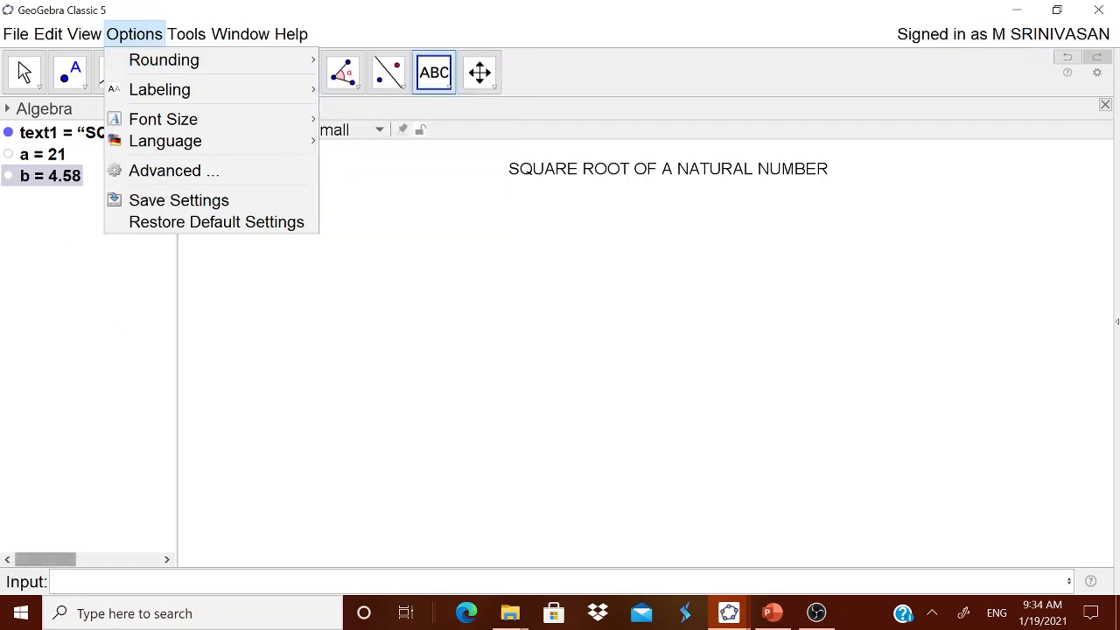
Step: Create a surd text of b with SurdText(b) and move it to the lower middle of the Graphics view
left_click(133, 581)
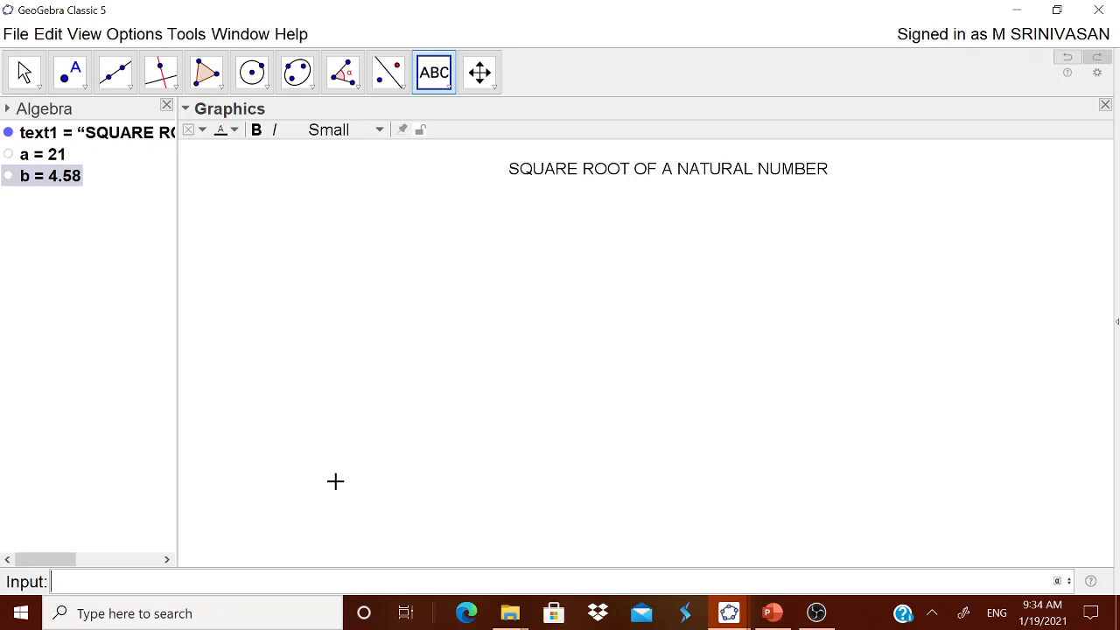
type("sur")
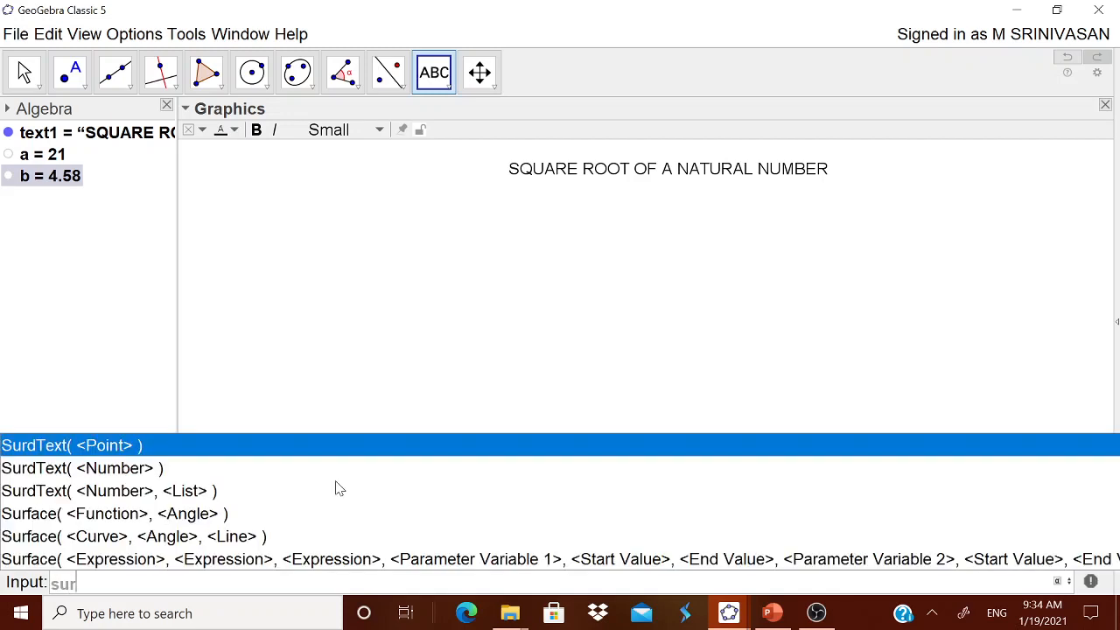
left_click(135, 472)
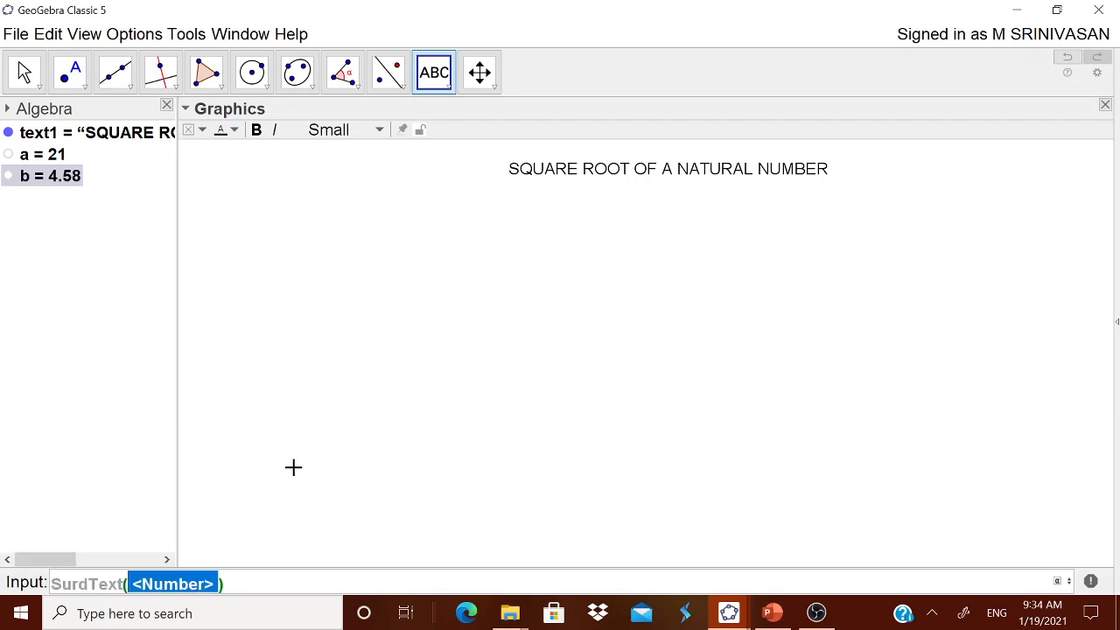
type("b")
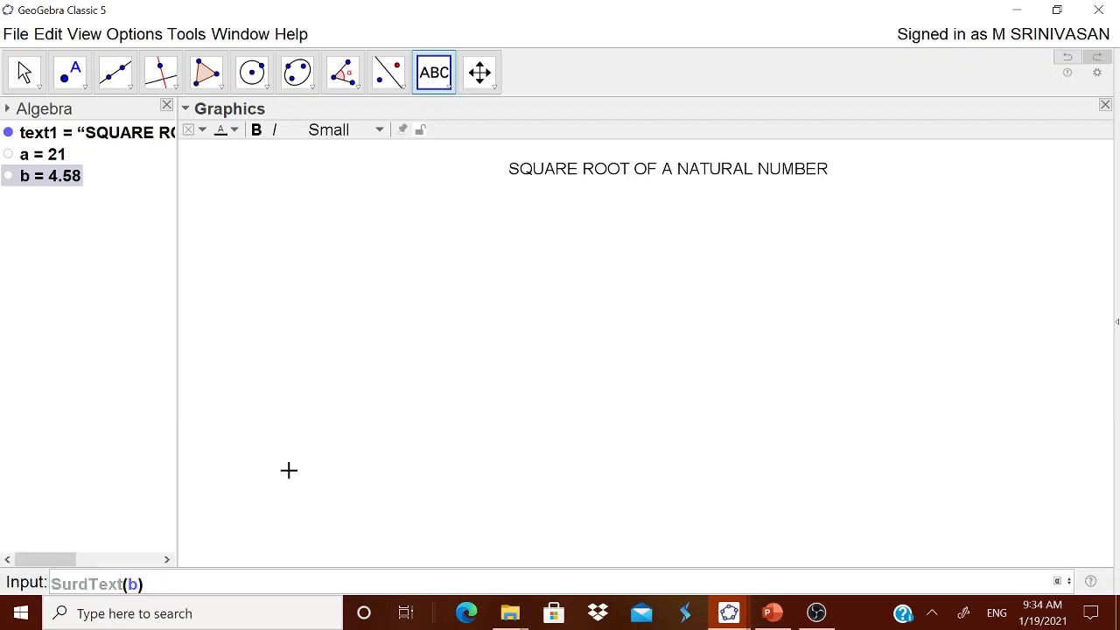
key("Right")
key("Return")
left_click_drag(322, 348, 598, 435)
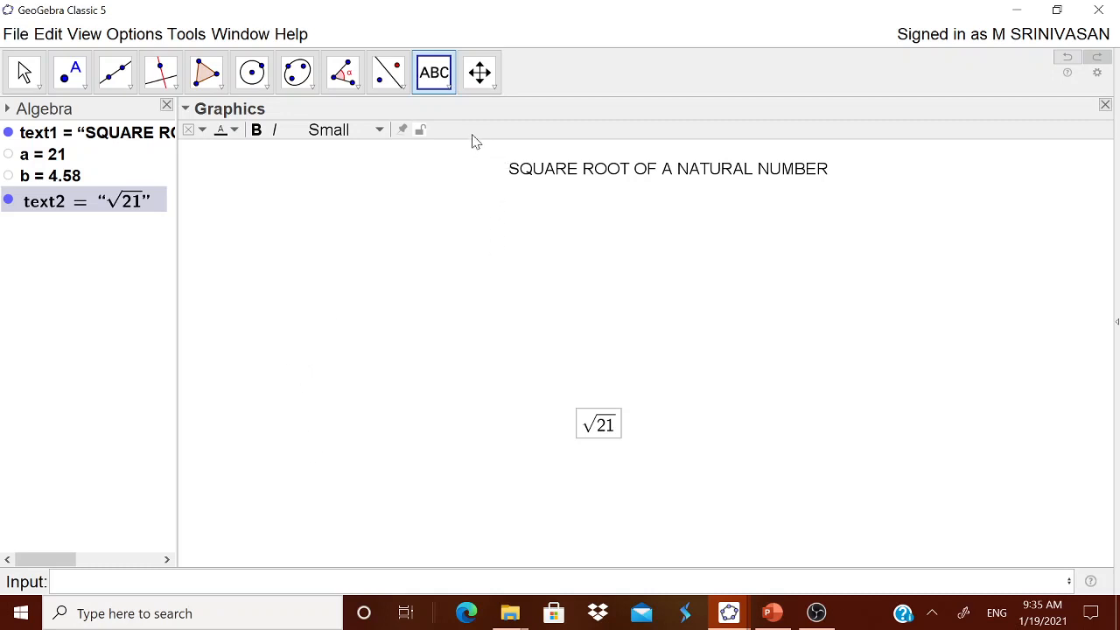
Step: Add a dynamic text linked to object a, place it below the title, and move the surd text beneath it
left_click(450, 88)
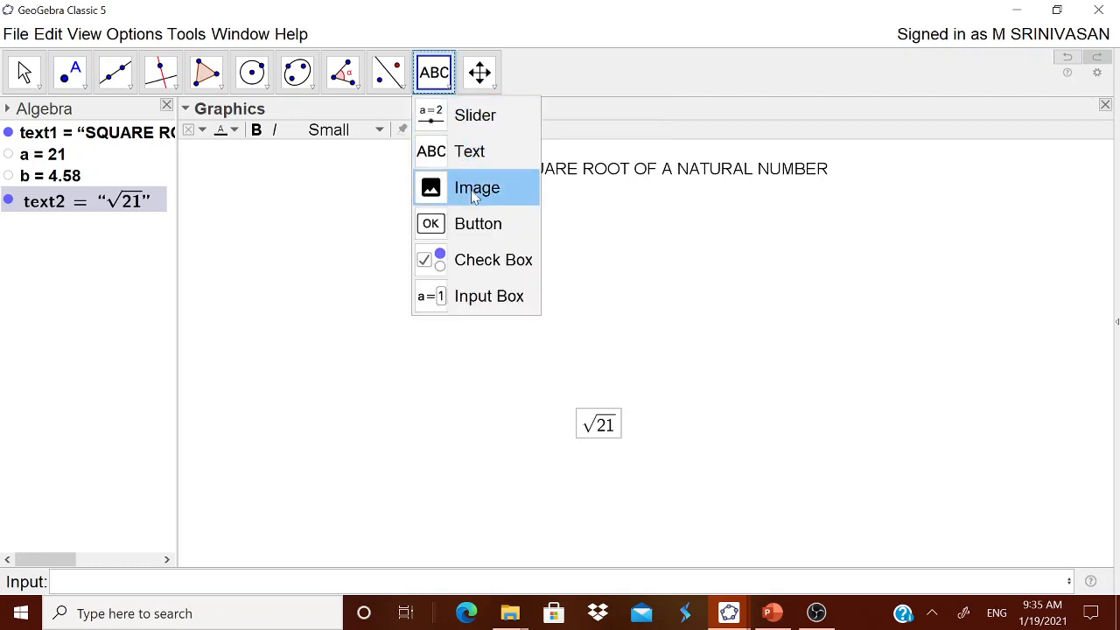
left_click(470, 153)
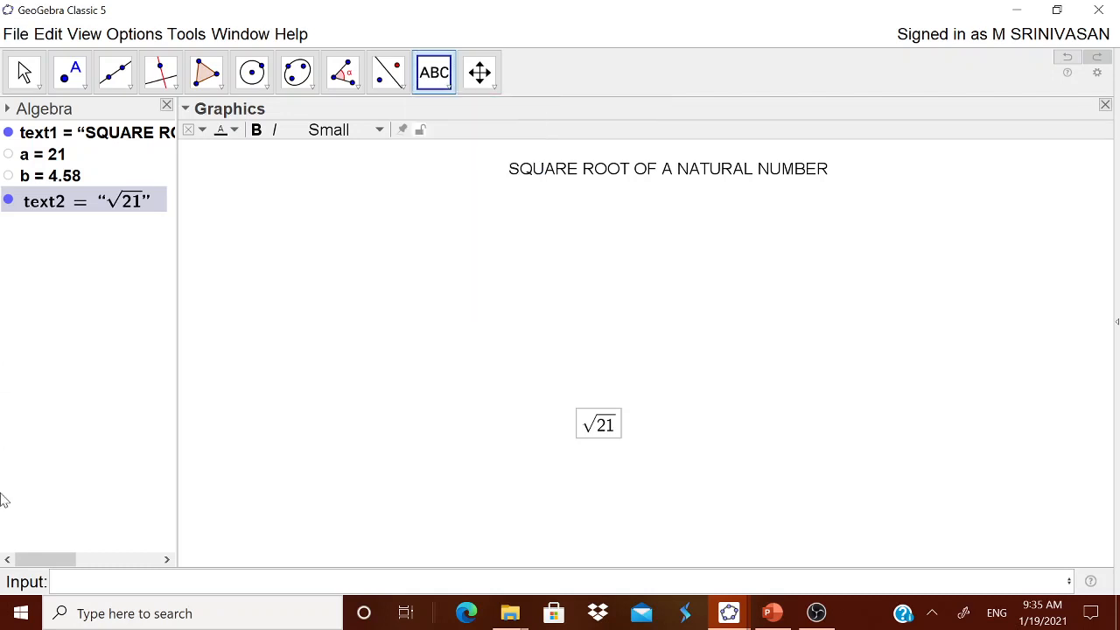
left_click(780, 405)
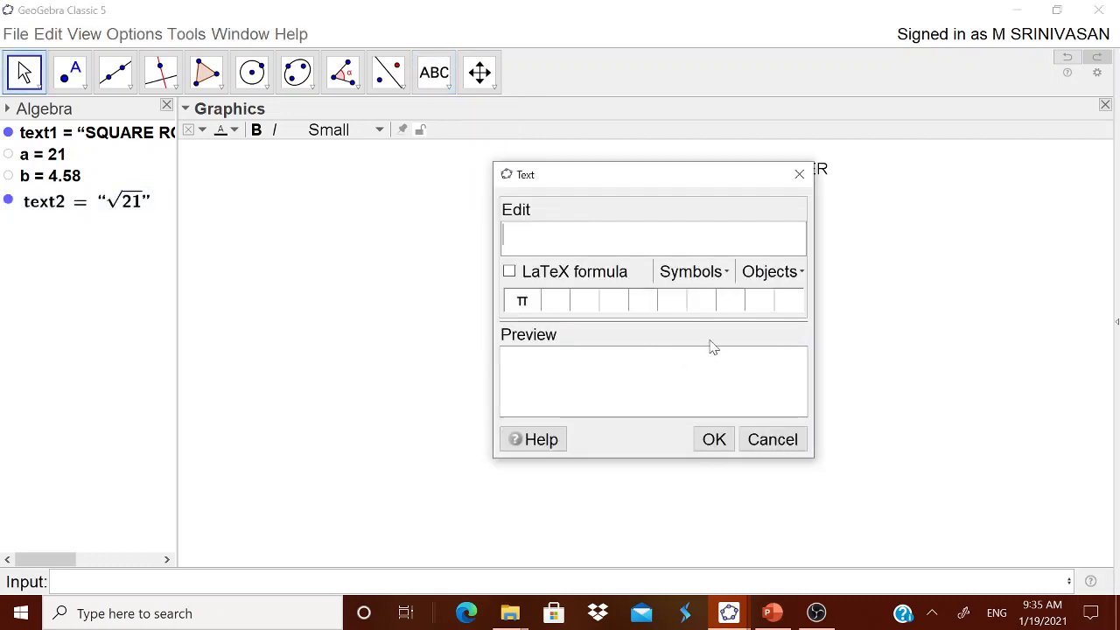
left_click(792, 275)
left_click(765, 324)
left_click(715, 439)
left_click_drag(800, 348, 568, 250)
left_click_drag(602, 430, 585, 329)
Step: Add a dynamic text linked to object b and place it directly below the surd text
left_click(447, 85)
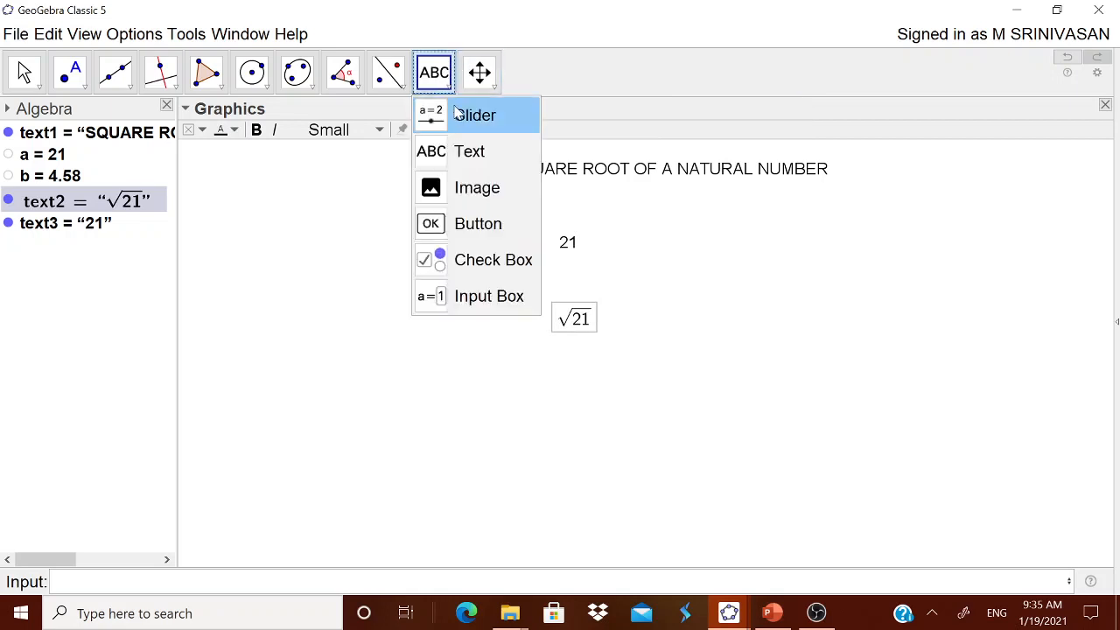
left_click(464, 154)
left_click(657, 324)
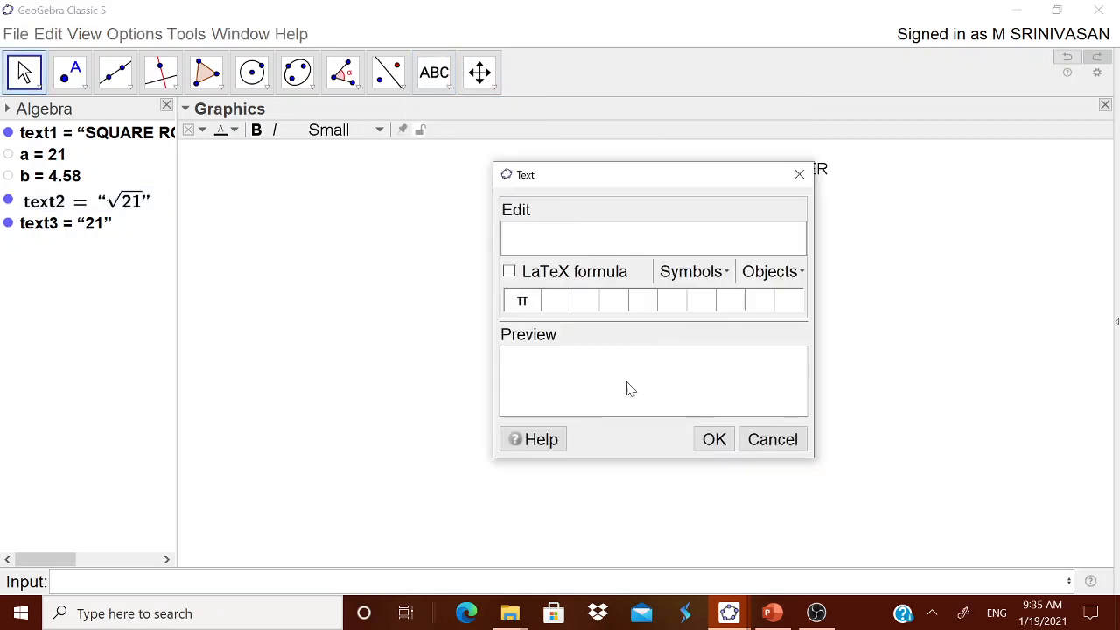
left_click(793, 273)
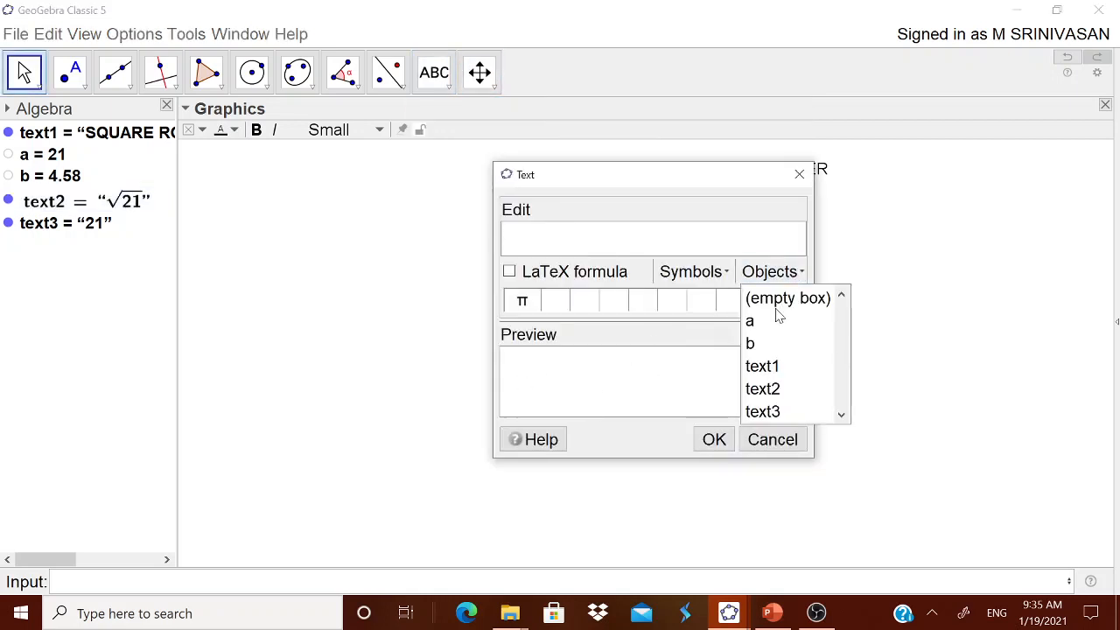
left_click(766, 345)
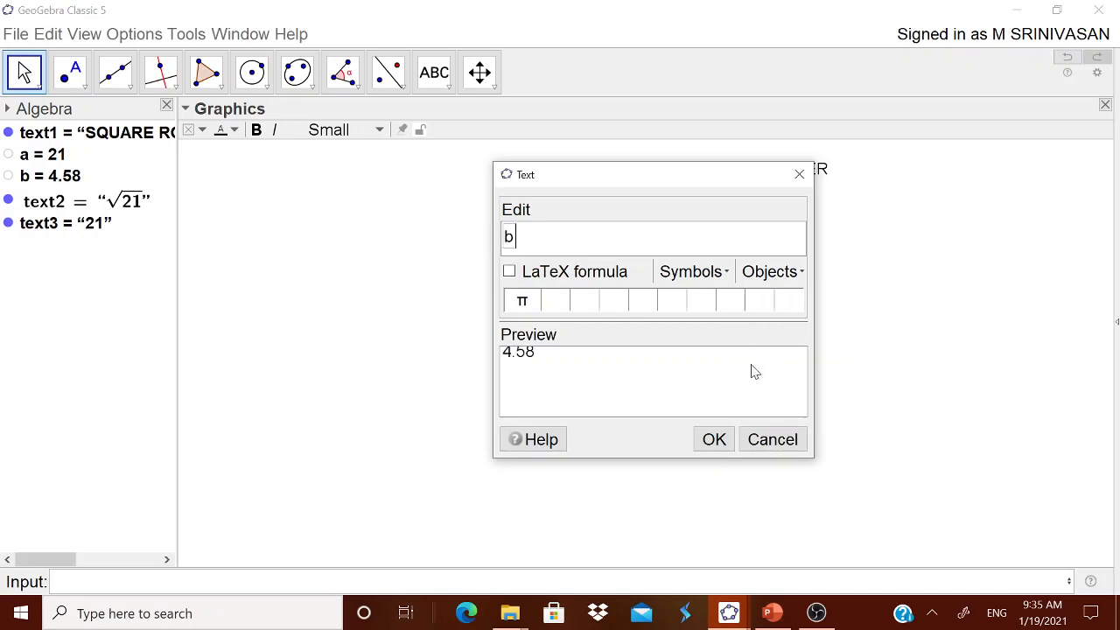
left_click(723, 443)
left_click_drag(682, 342, 589, 400)
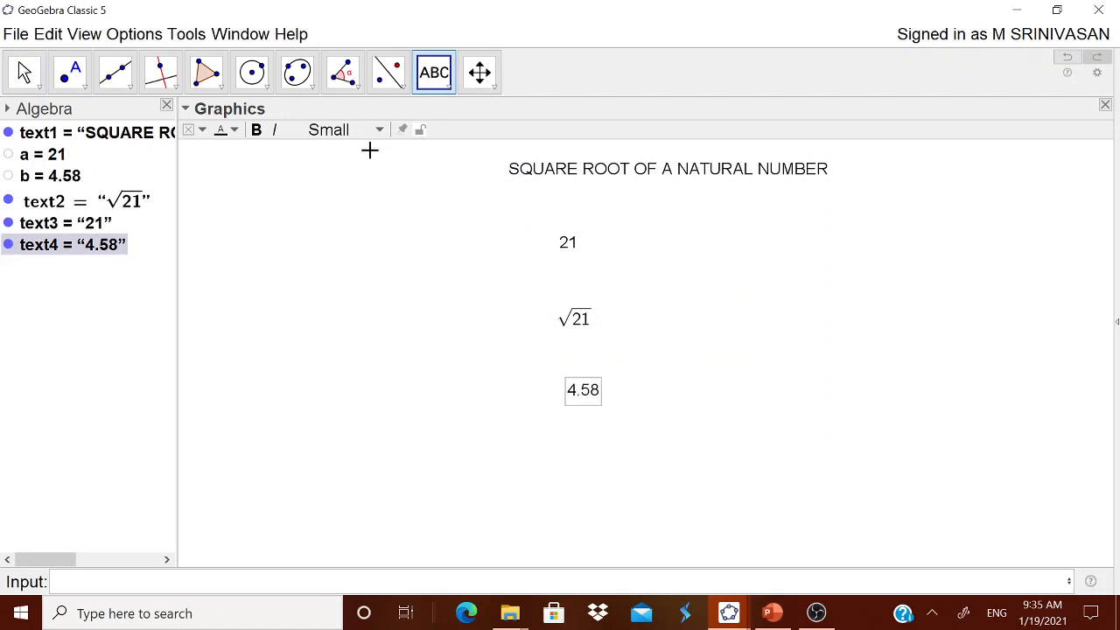
Step: Insert a button in the Graphics view beside the number texts, captioned NEW PROBLEM
left_click(449, 87)
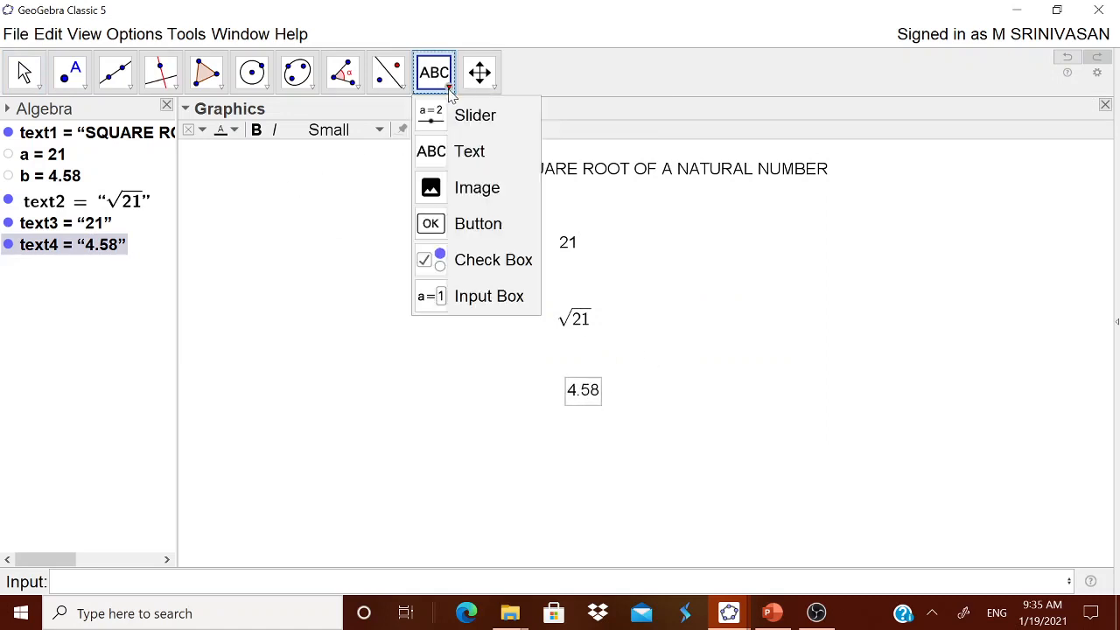
left_click(478, 227)
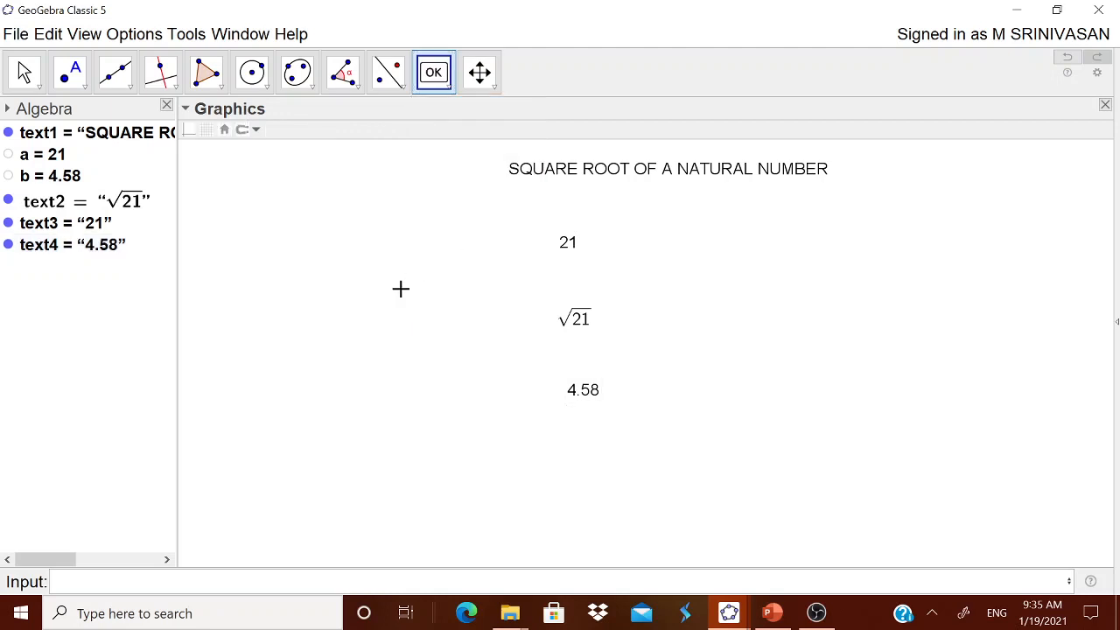
left_click(397, 288)
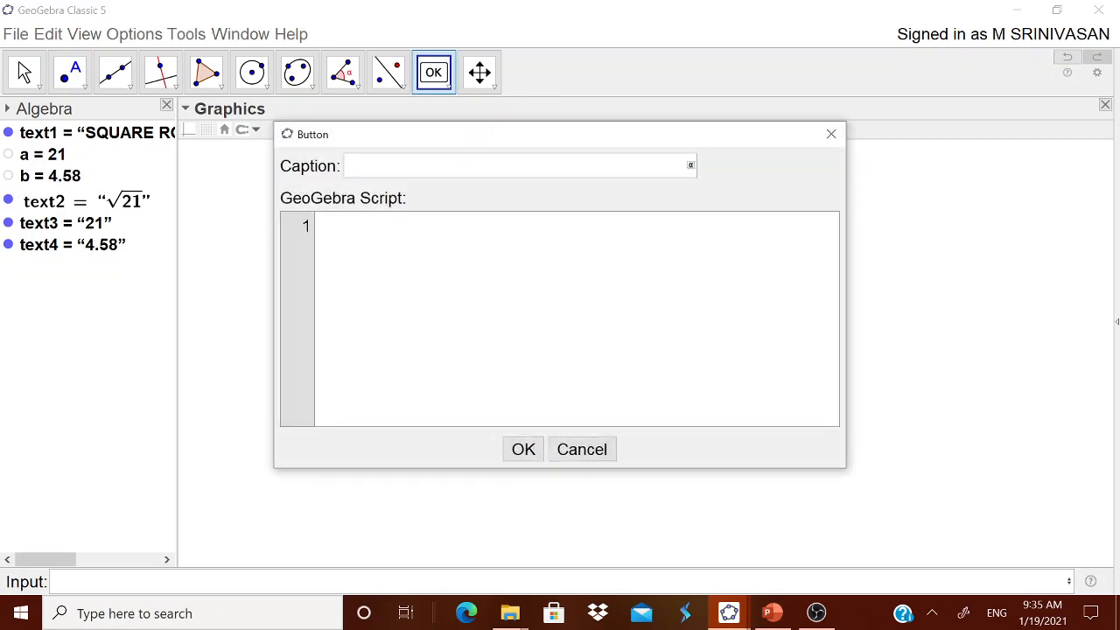
type("NEW PROBLEM")
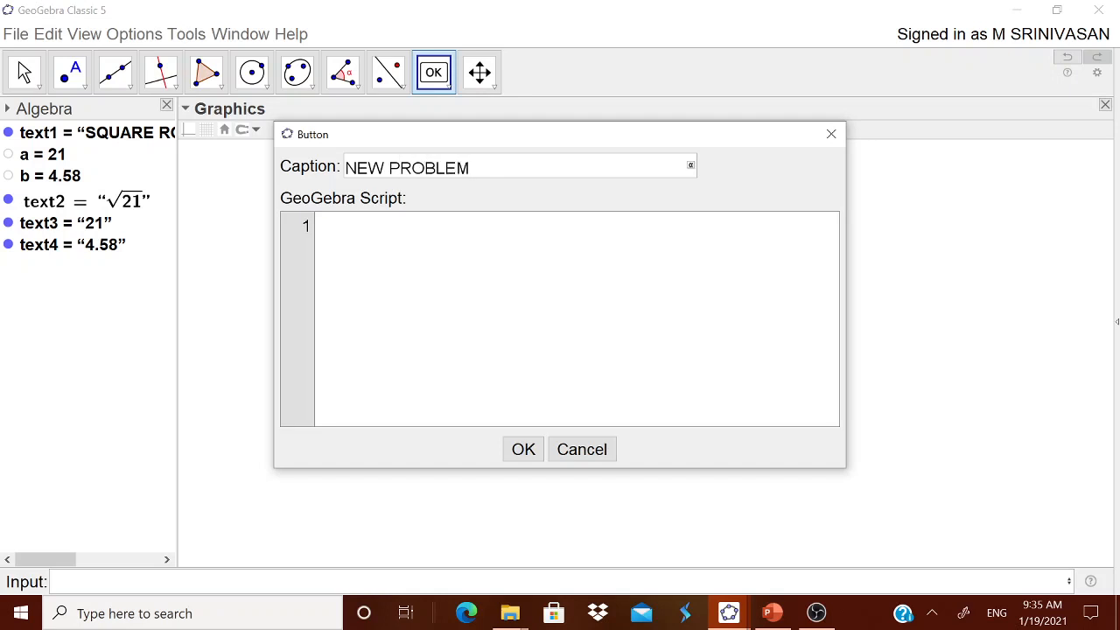
Step: Give the NEW PROBLEM button the GeoGebra script a=RandomBetween(2,100) and create it
left_click(318, 226)
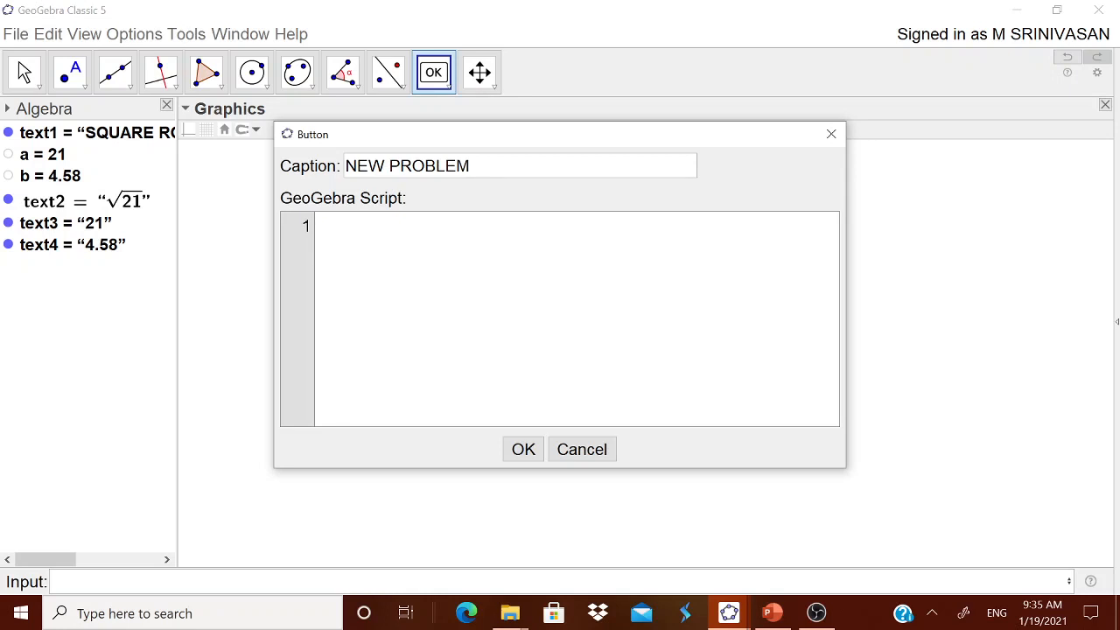
type("a=RandomBetween(")
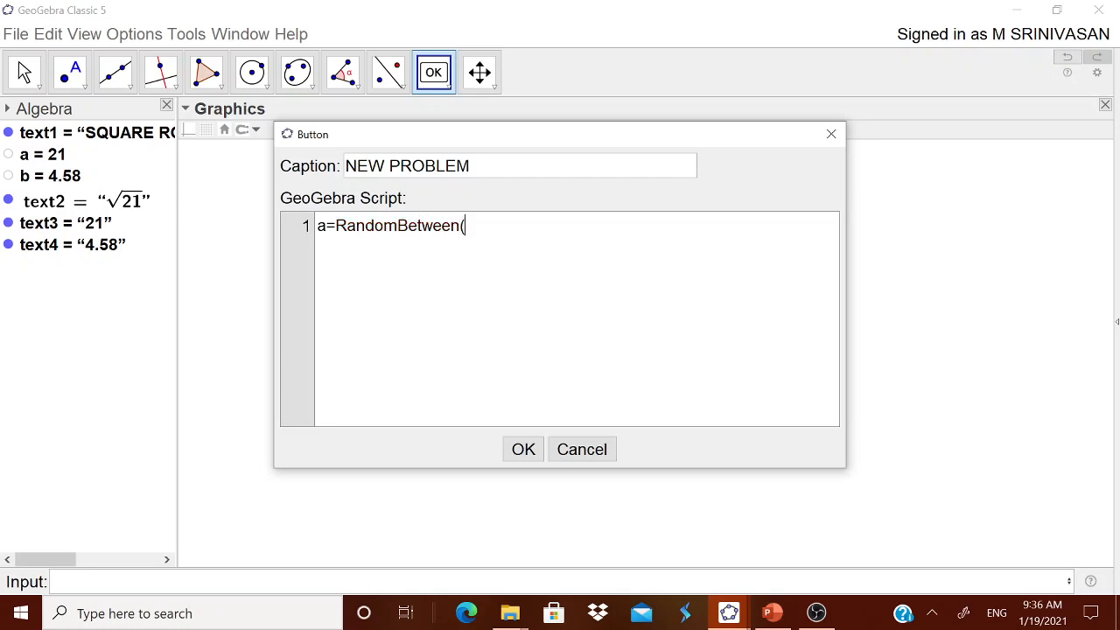
type("2,200)")
key("BackSpace")
key("BackSpace")
key("BackSpace")
key("BackSpace")
type("100)")
left_click(530, 454)
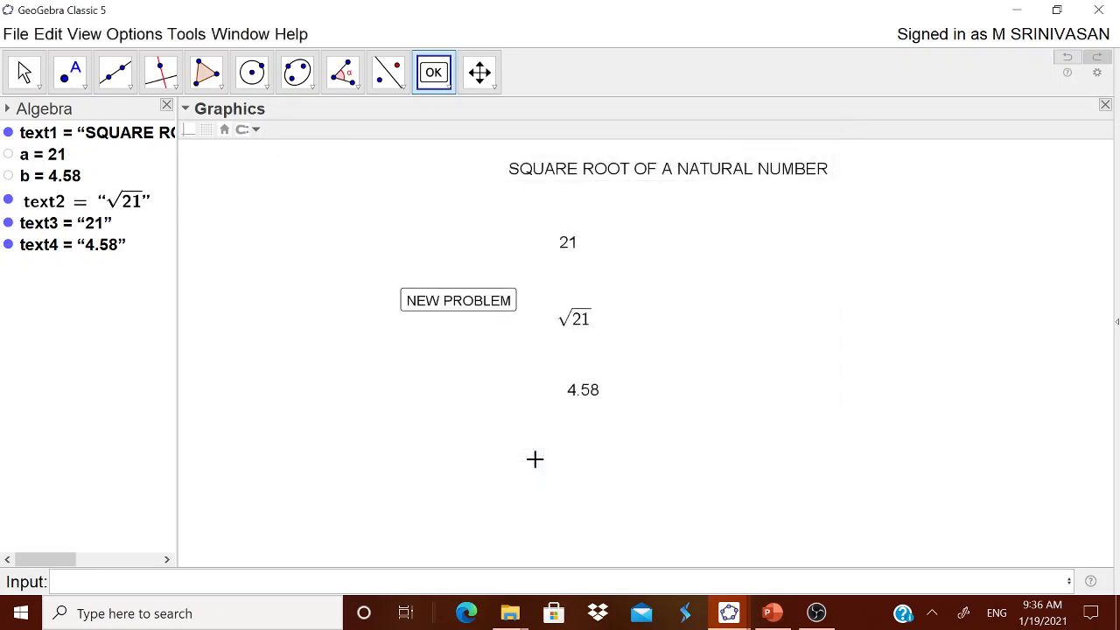
Step: Unfix the NEW PROBLEM button and move it up level with the random number text
right_click(455, 306)
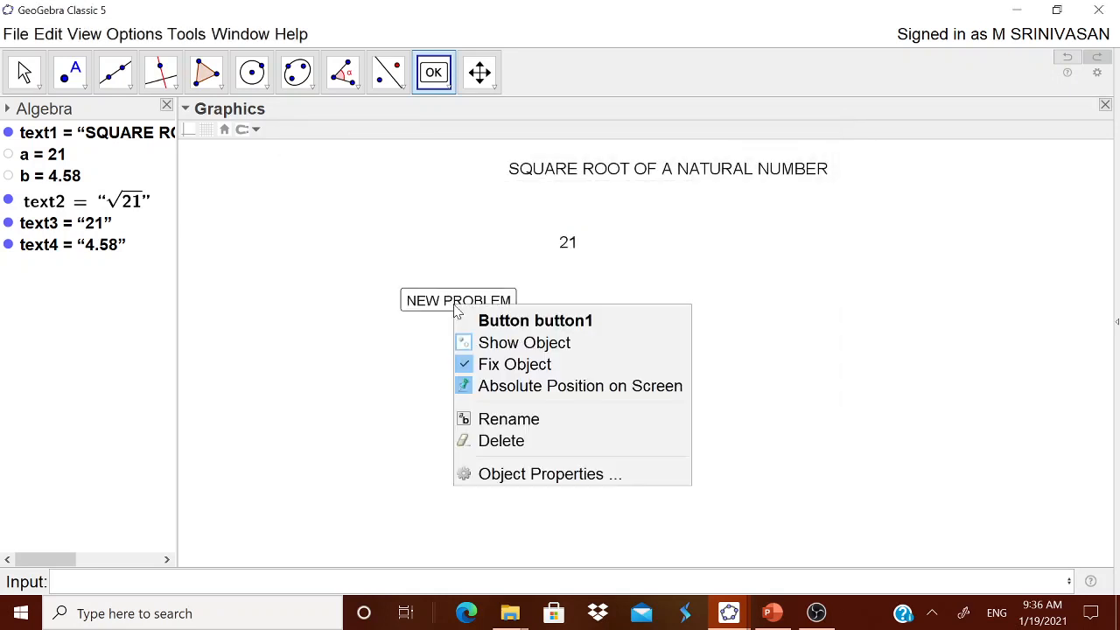
left_click(506, 376)
left_click(475, 301)
left_click_drag(475, 300, 455, 241)
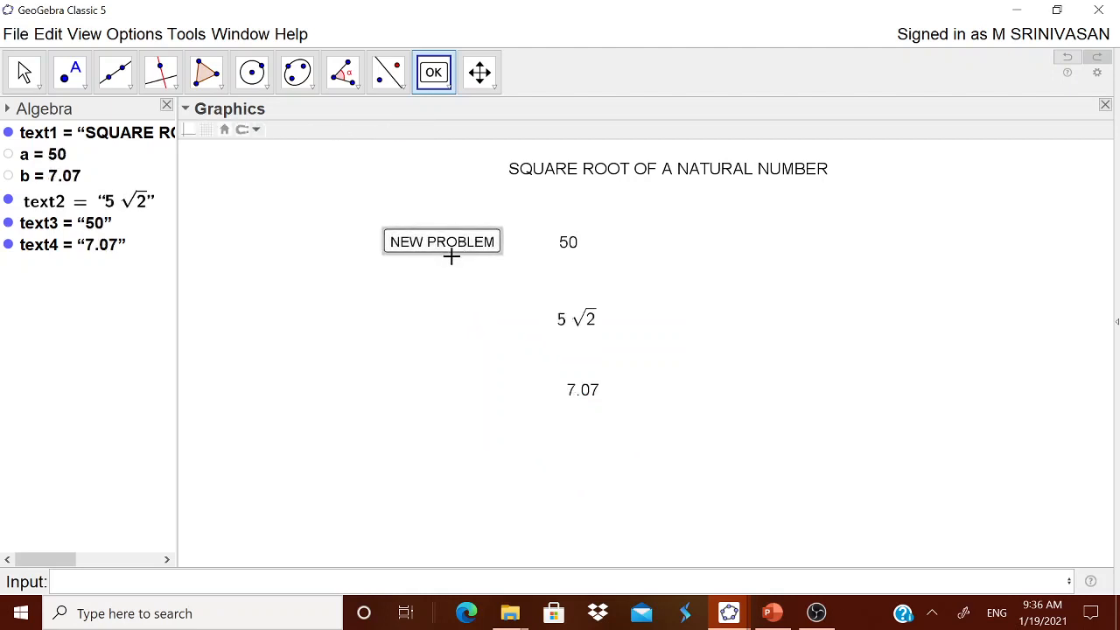
left_click(454, 252)
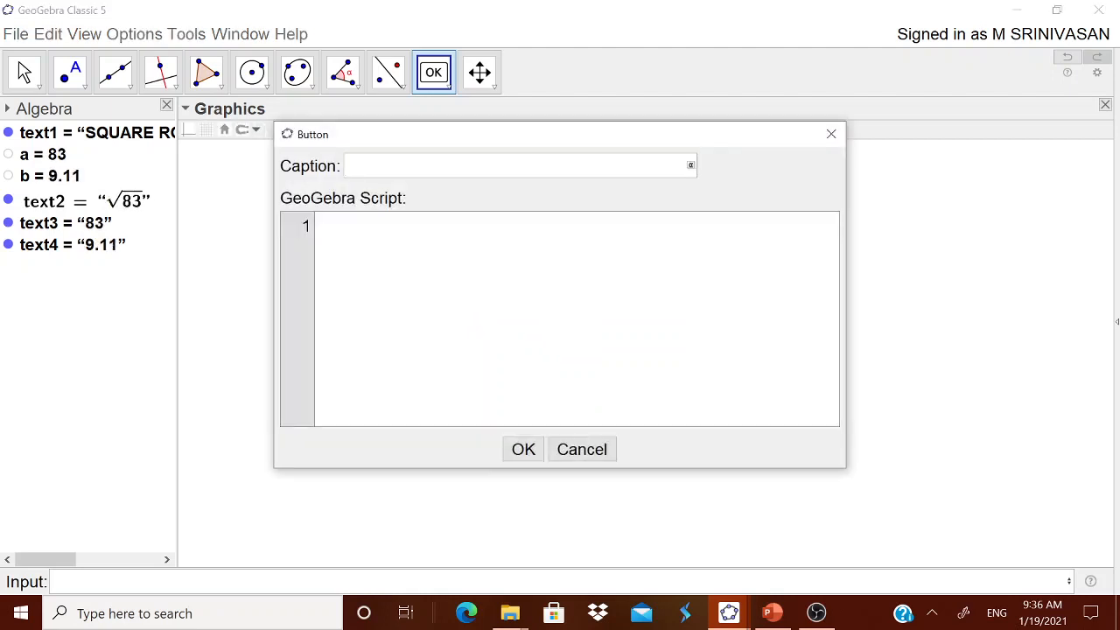
left_click(563, 455)
key("Escape")
Step: Test the NEW PROBLEM button repeatedly to check that the number, surd and decimal texts update
left_click(451, 246)
left_click(449, 244)
left_click(448, 243)
left_click(452, 245)
left_click(449, 245)
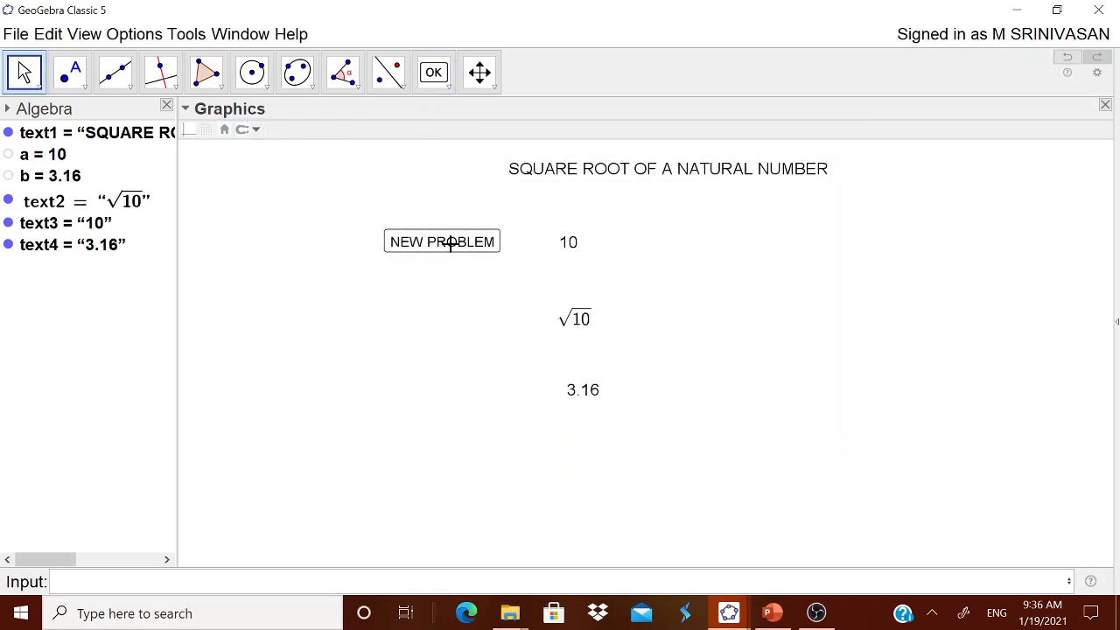
left_click(449, 245)
left_click(450, 245)
left_click(450, 245)
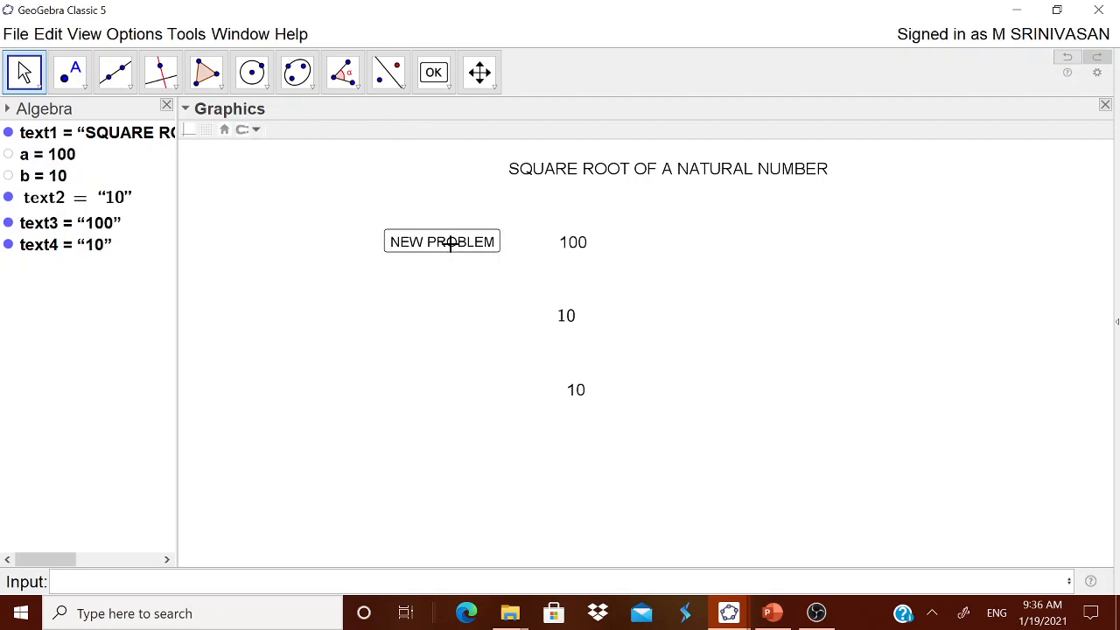
left_click(450, 245)
left_click(450, 245)
left_click(450, 245)
left_click(450, 245)
left_click(449, 245)
left_click(449, 245)
left_click(450, 245)
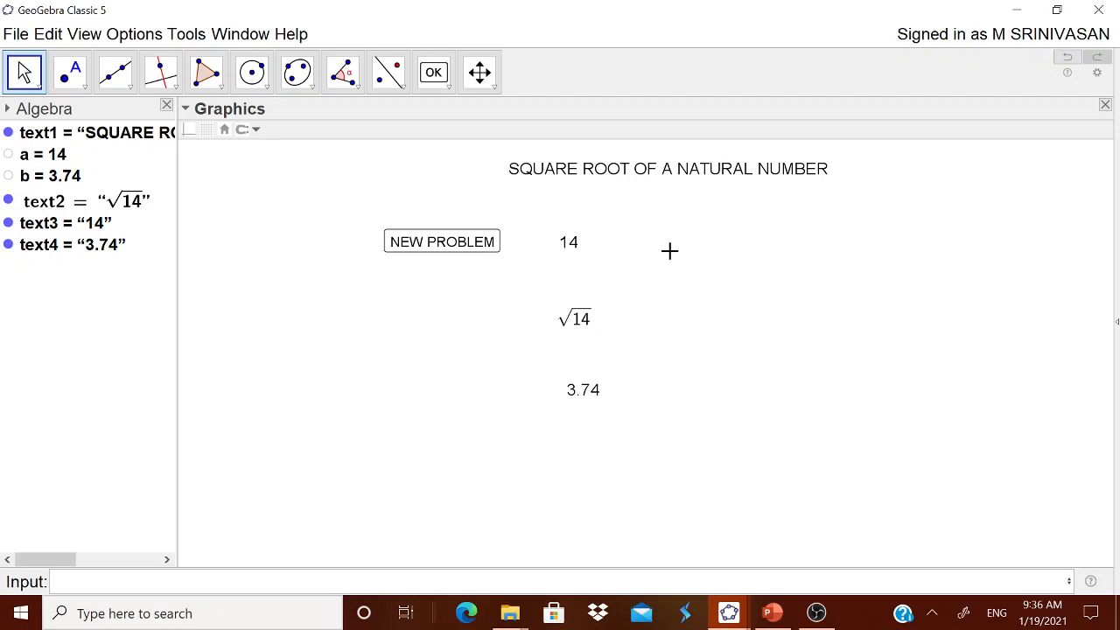
Step: Add a check box captioned SURD beside the texts that shows or hides text2
left_click(449, 88)
left_click(455, 114)
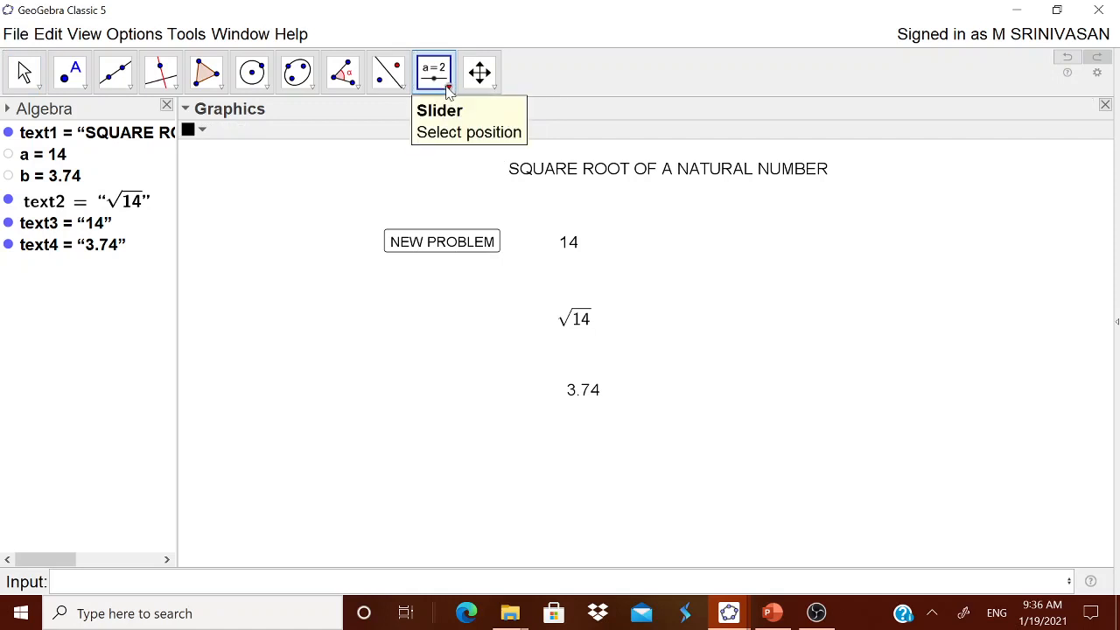
left_click(449, 88)
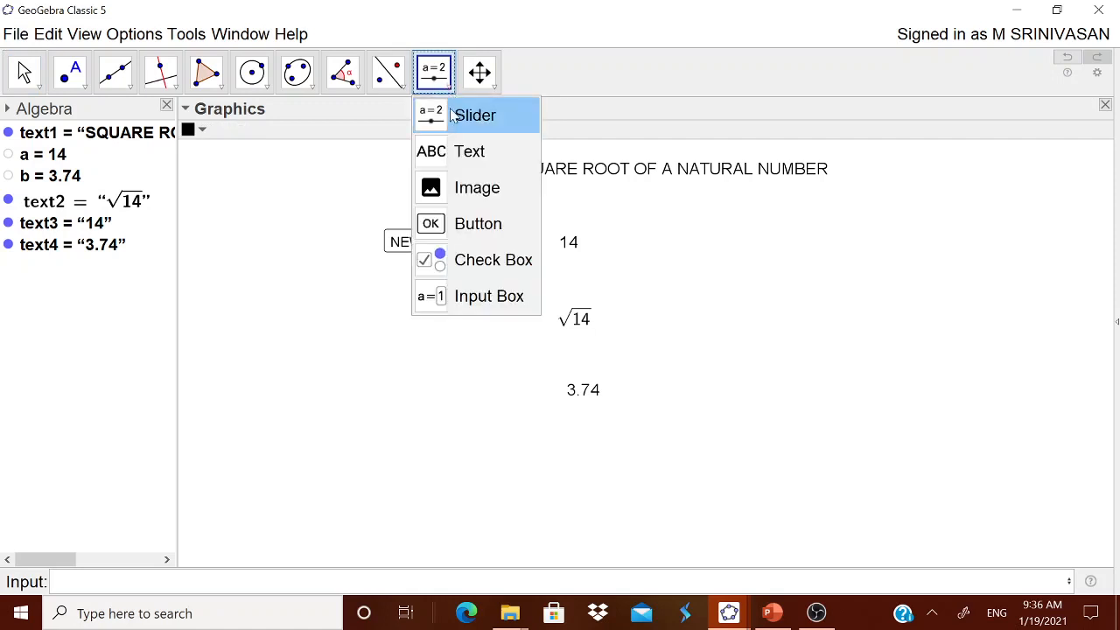
left_click(475, 263)
left_click(710, 347)
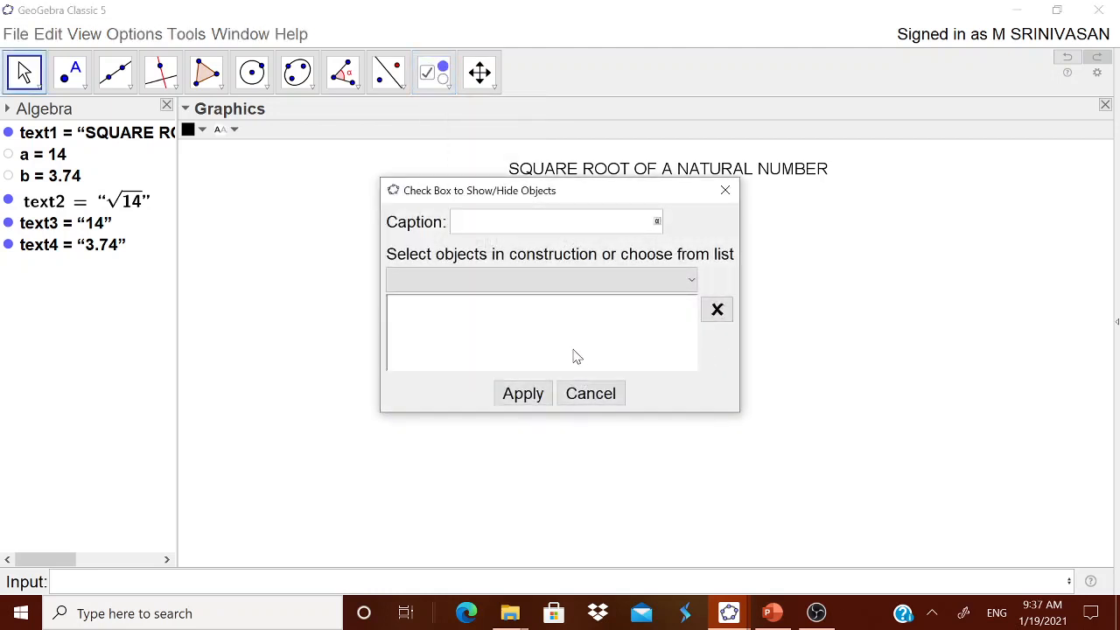
type("SURD")
left_click(688, 283)
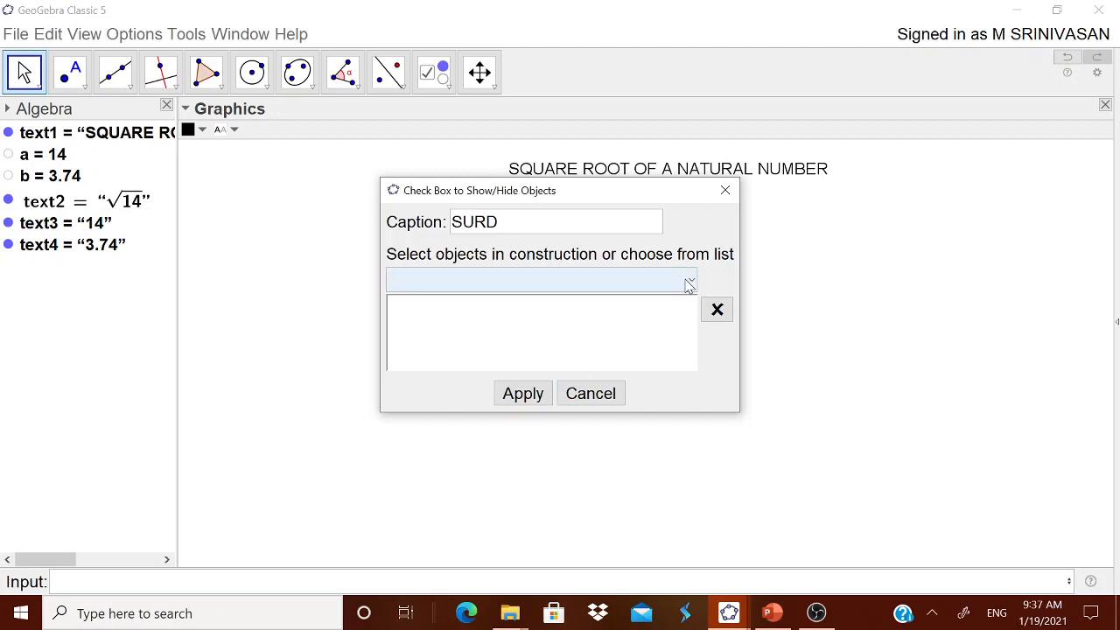
left_click(690, 283)
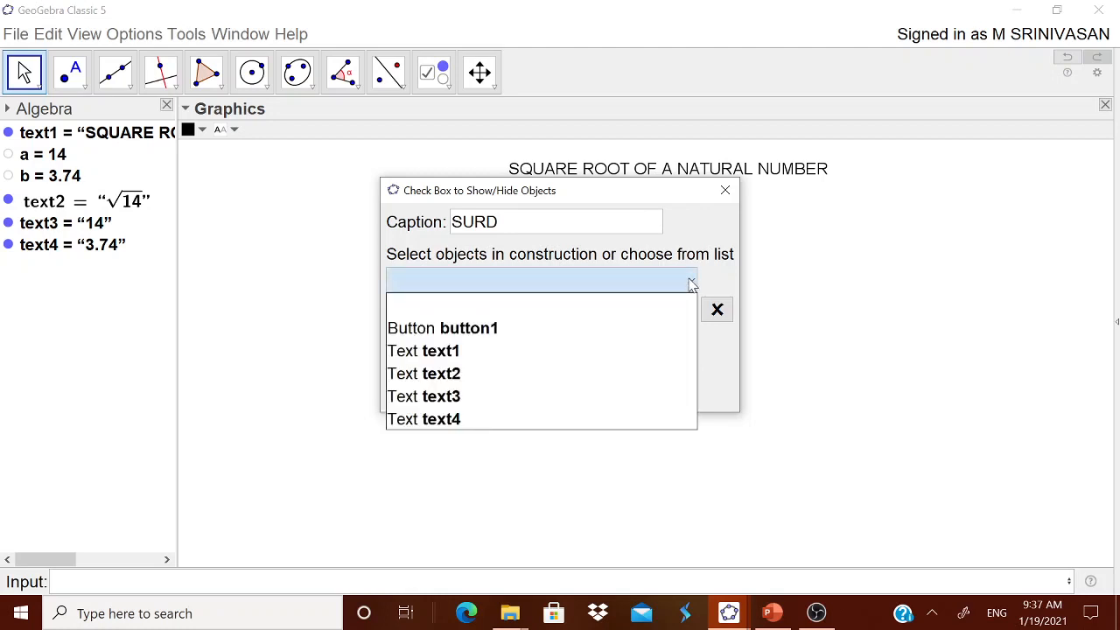
left_click(497, 368)
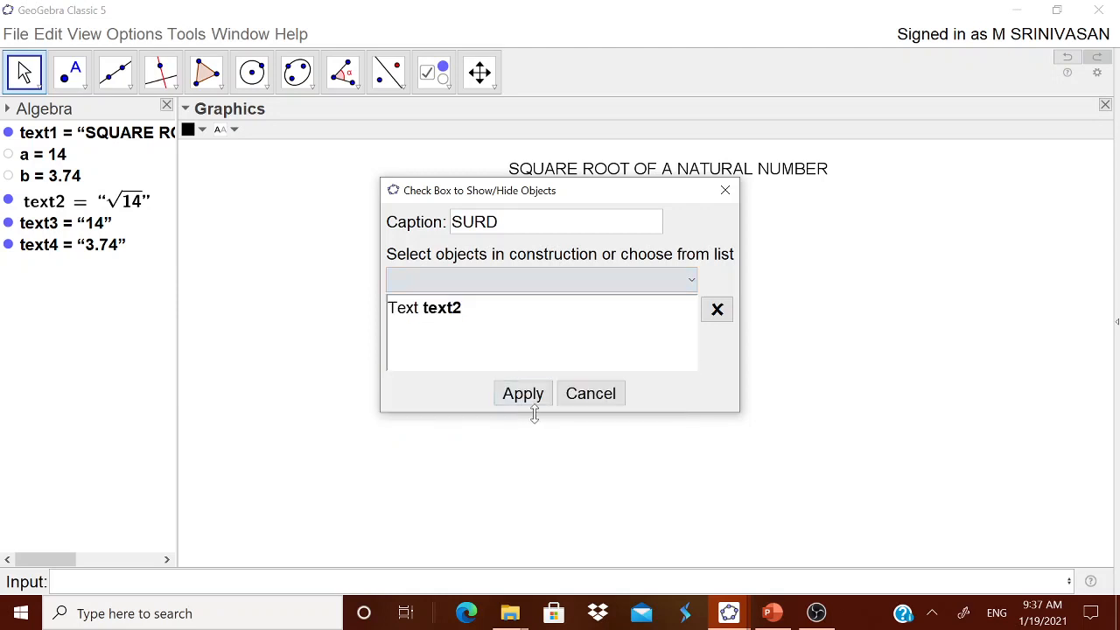
left_click(524, 393)
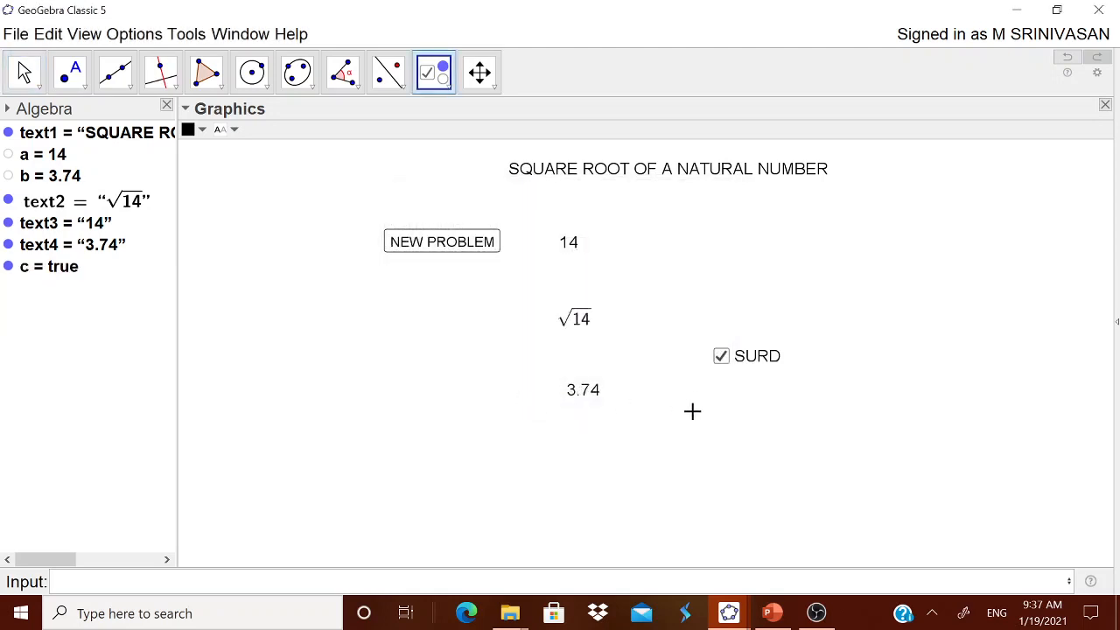
right_click(750, 365)
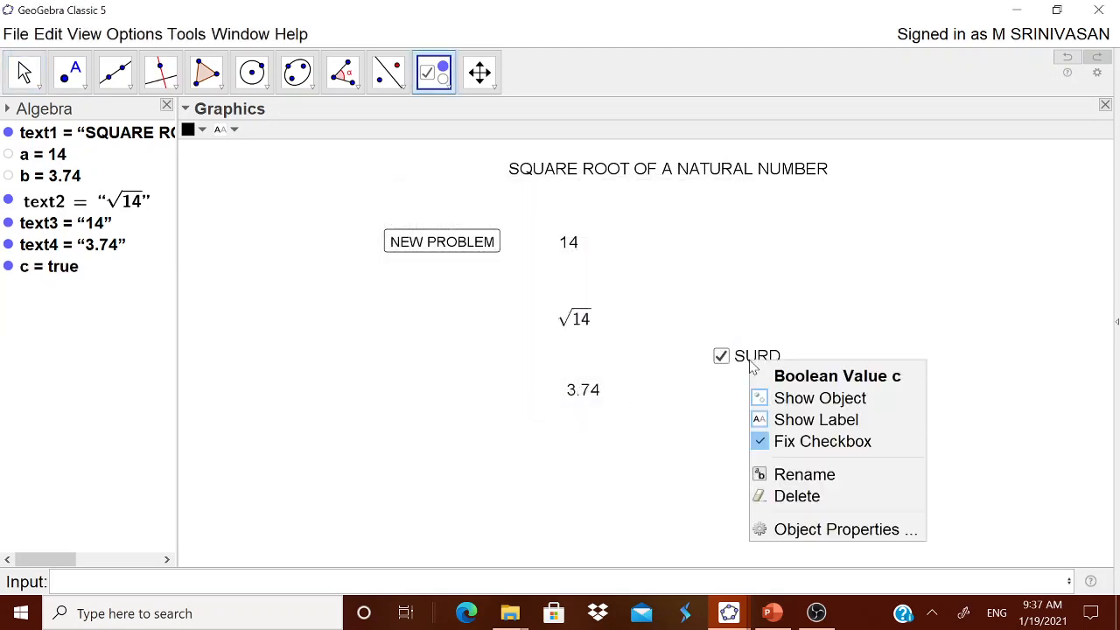
left_click(723, 365)
left_click(723, 368)
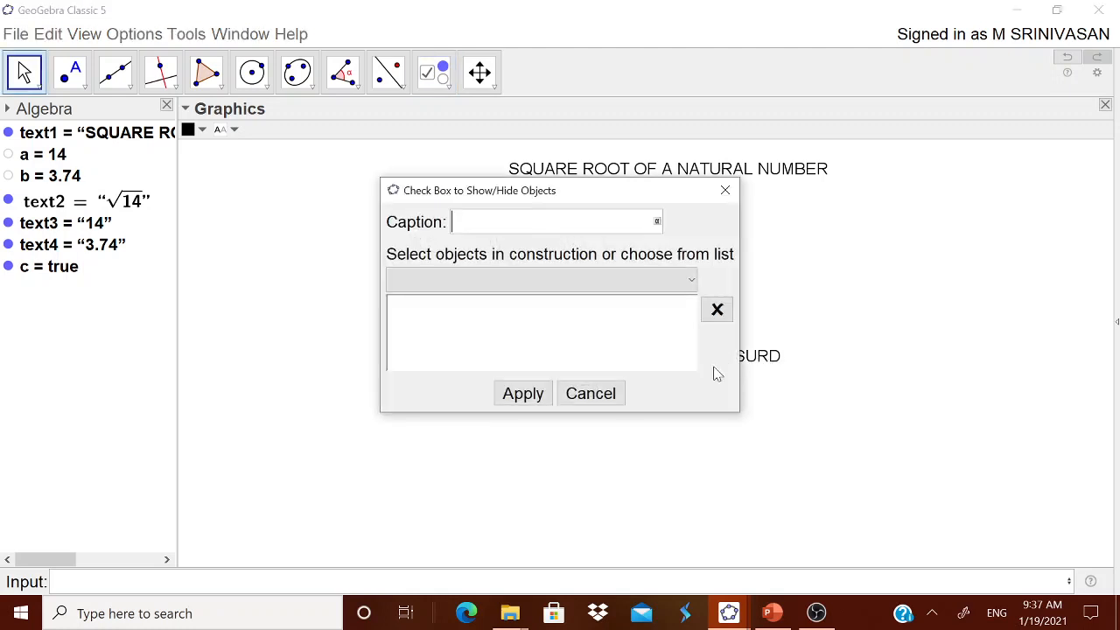
left_click(601, 401)
key("Escape")
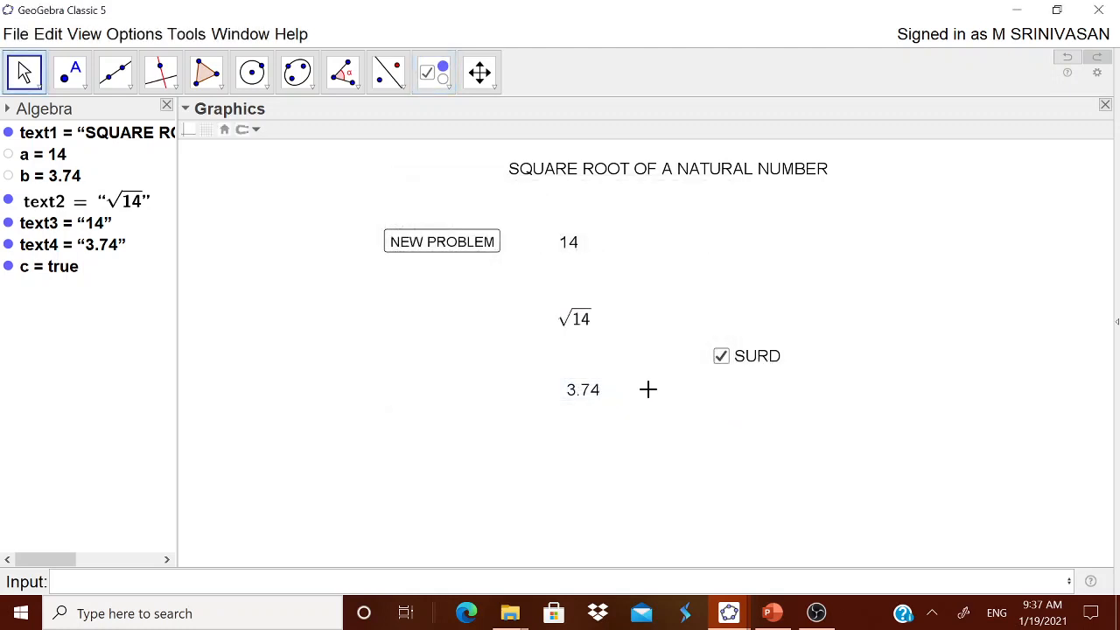
Step: Test the SURD check box by switching it on and off several times, and leave it unticked
left_click(723, 367)
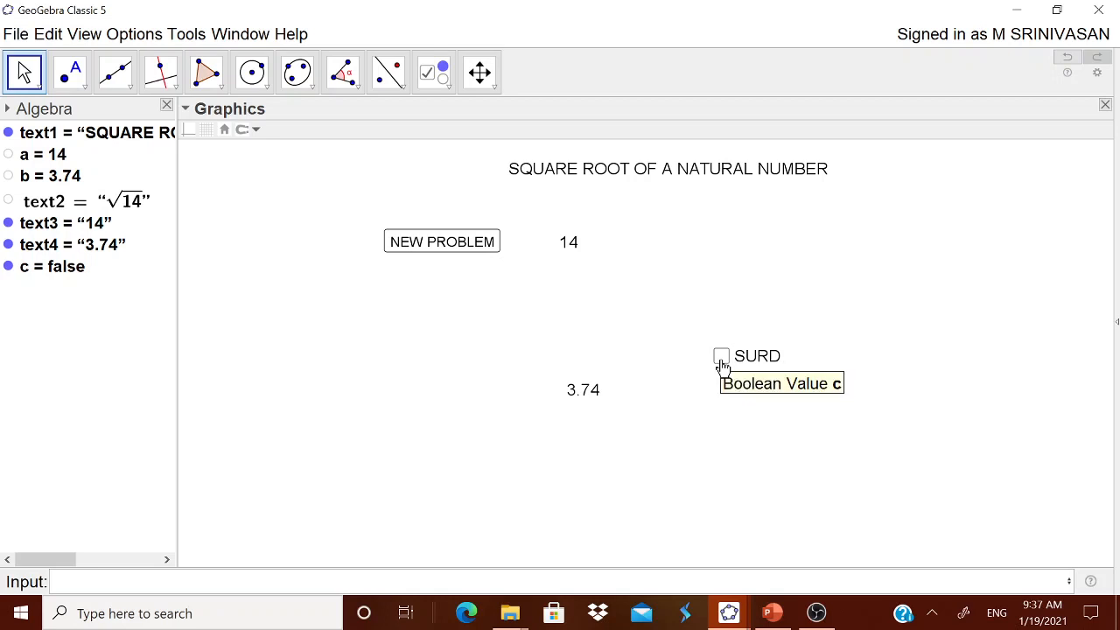
left_click(721, 358)
left_click(720, 359)
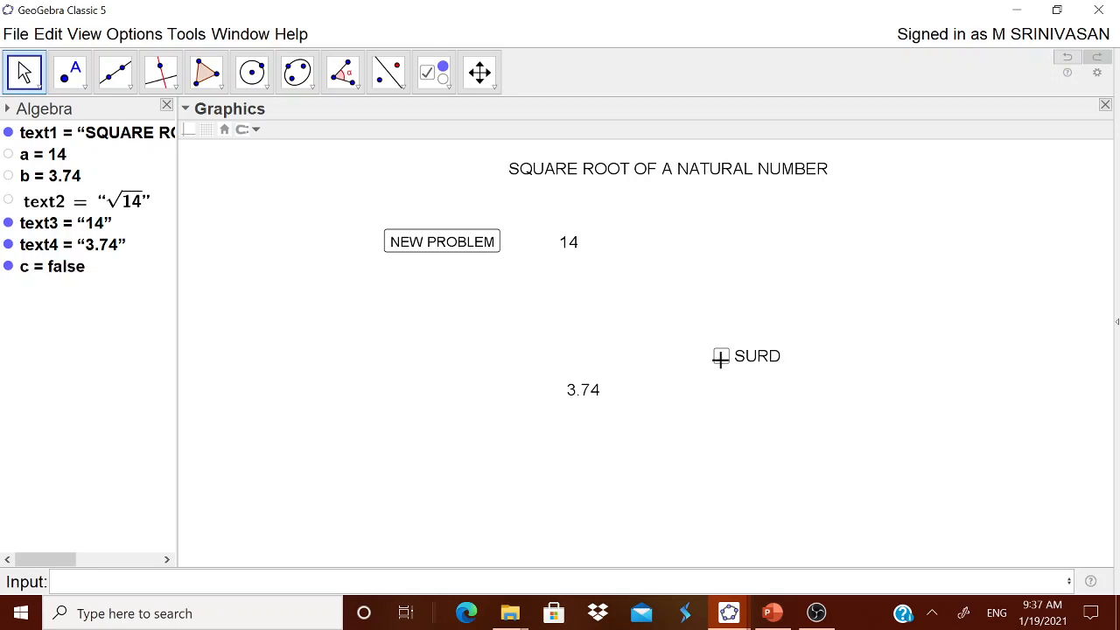
left_click(720, 359)
left_click(720, 359)
left_click(720, 358)
left_click(720, 358)
left_click(720, 359)
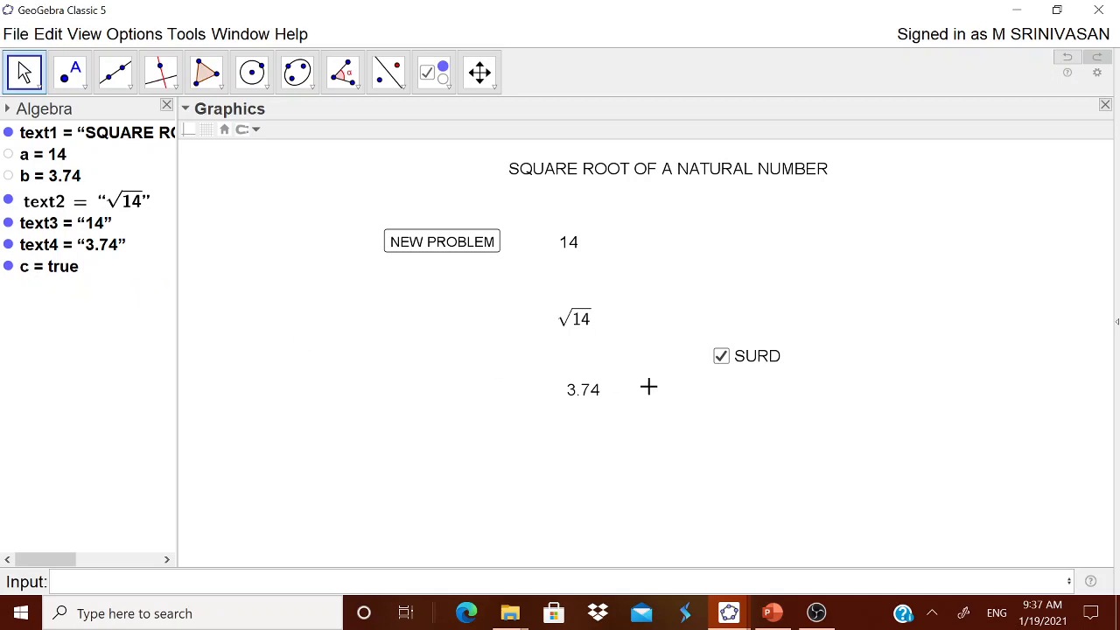
left_click(722, 363)
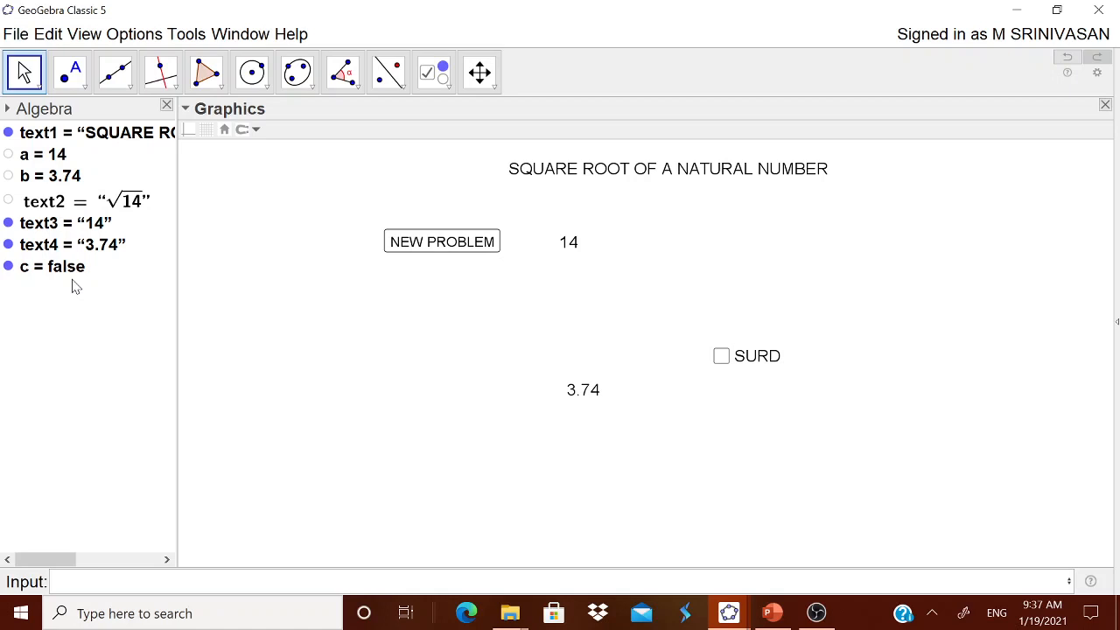
left_click(722, 358)
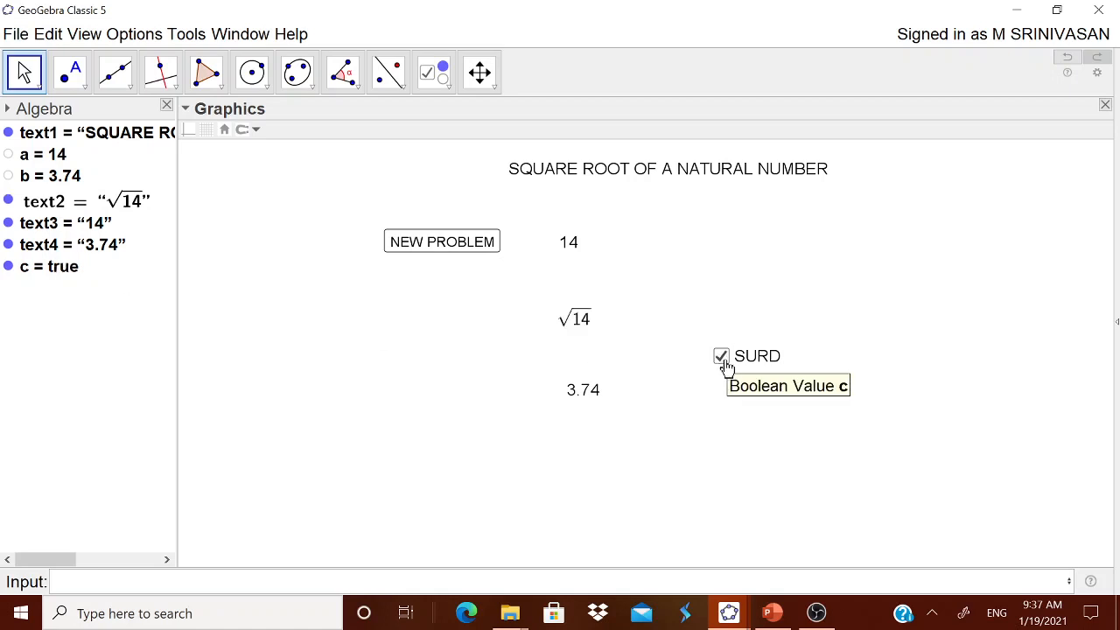
left_click(723, 359)
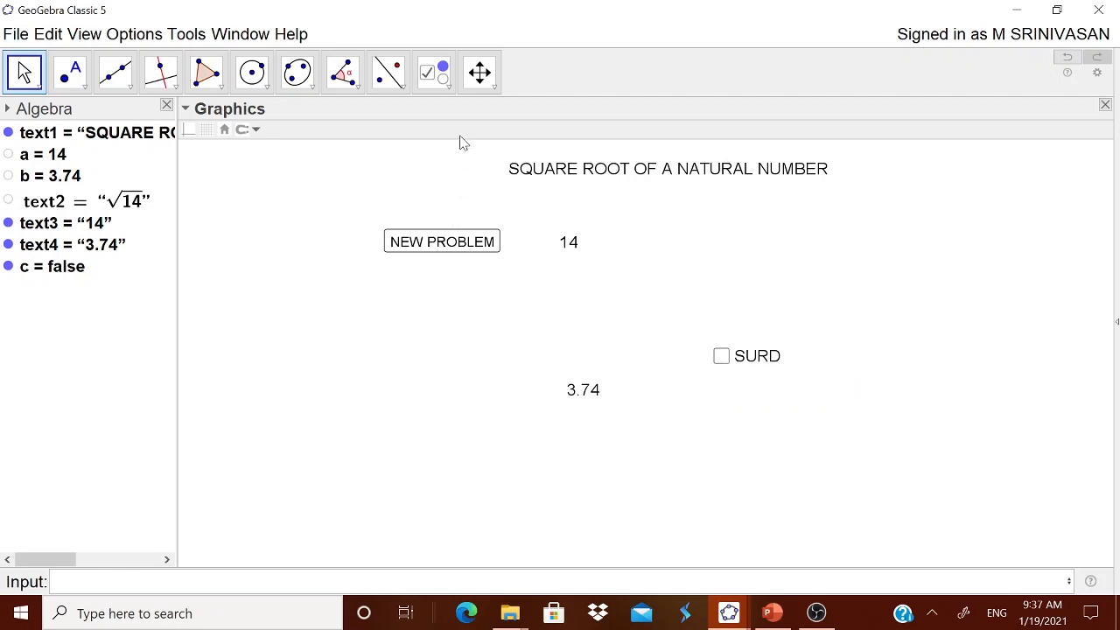
Step: Add a check box captioned Numerical value below SURD that shows or hides text4, and untick it
left_click(445, 84)
left_click(483, 259)
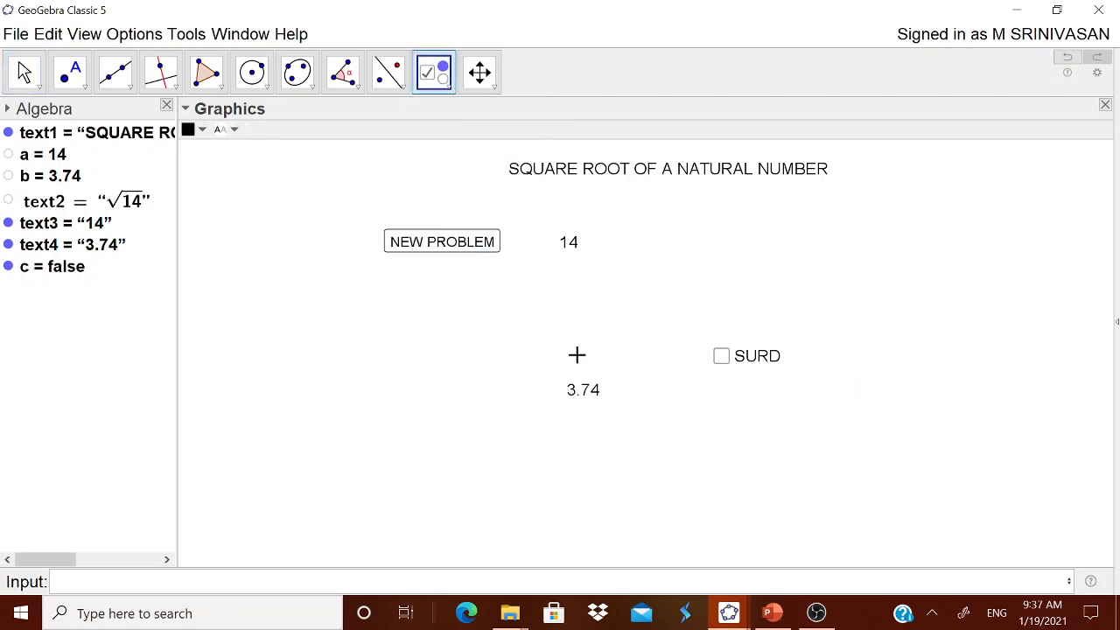
left_click(725, 435)
type("Numerical value")
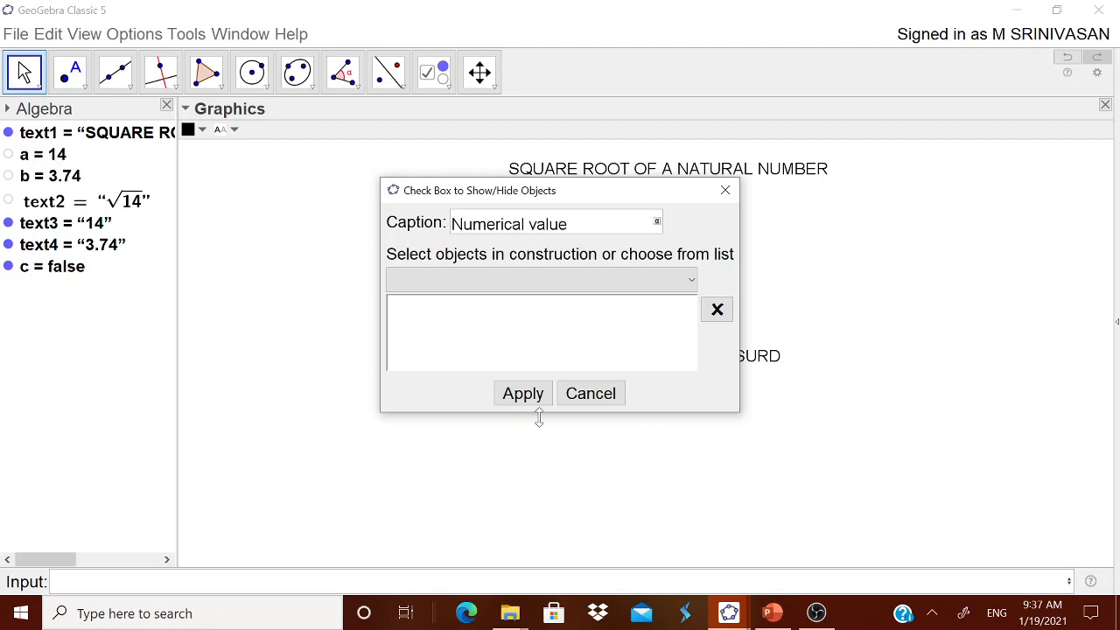
left_click(691, 282)
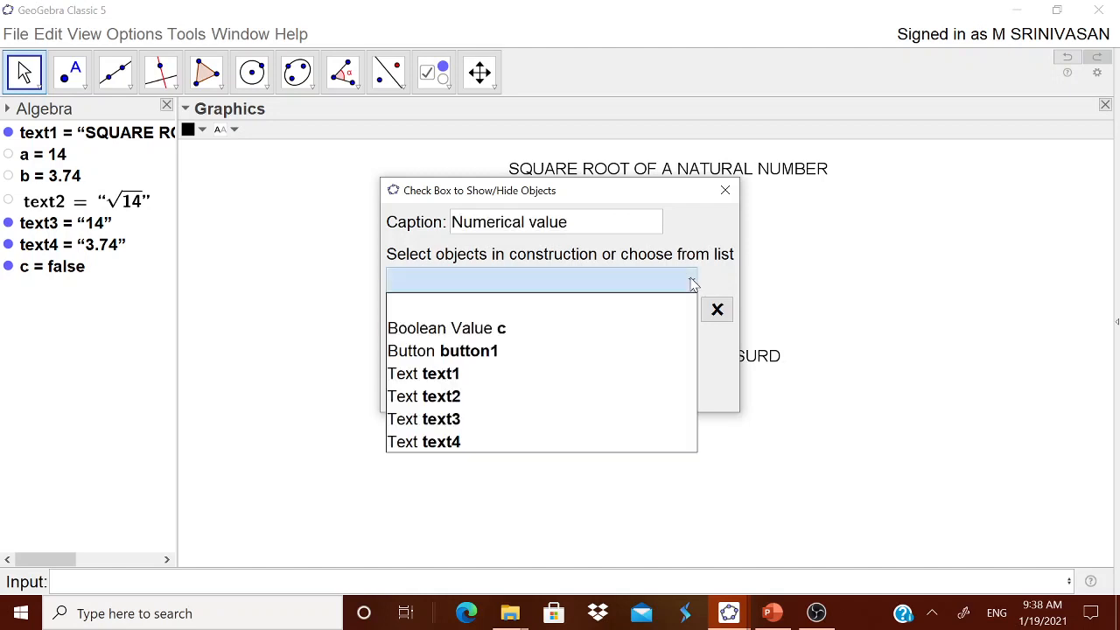
left_click(531, 442)
left_click(530, 396)
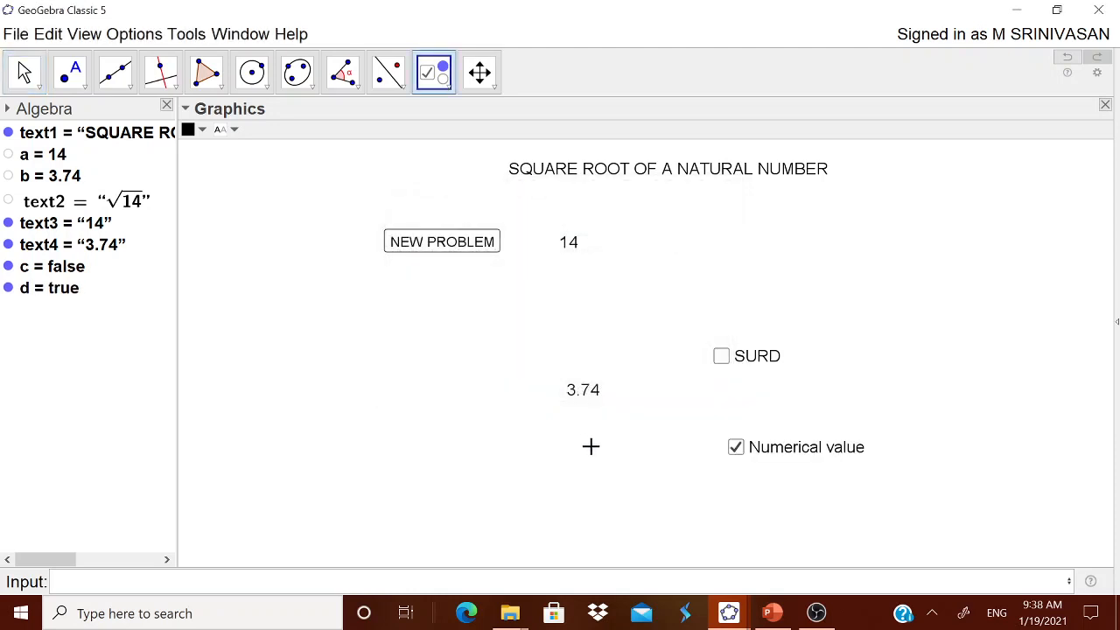
key("Escape")
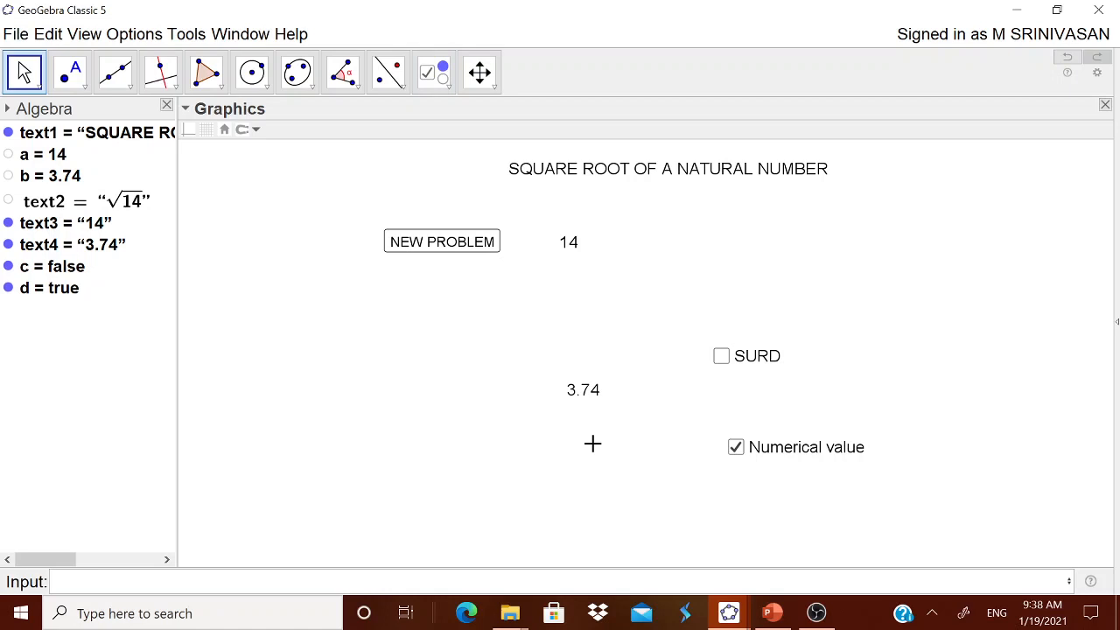
left_click(736, 448)
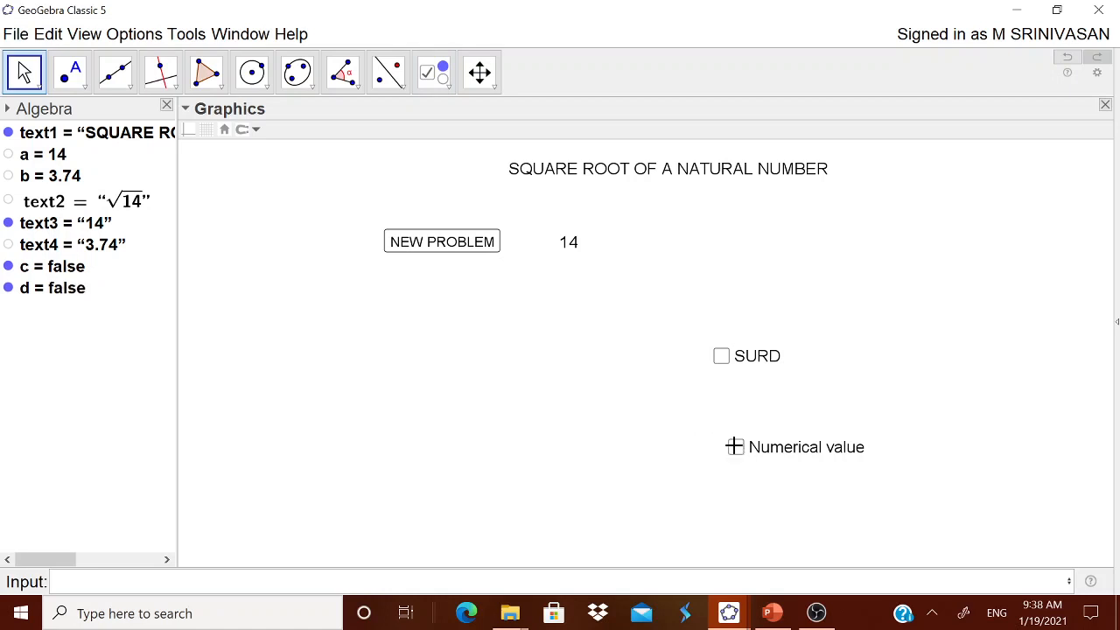
Step: Test the Numerical value check box by switching it on and off several times, and leave both check boxes ticked
left_click(737, 448)
left_click(736, 448)
left_click(736, 449)
left_click(736, 448)
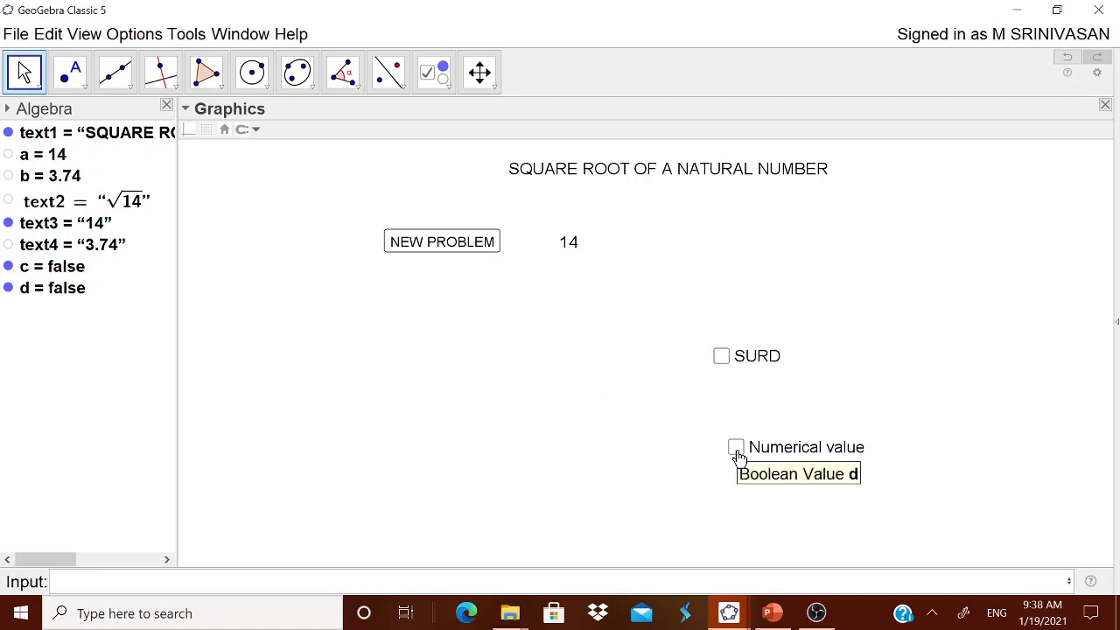
left_click(736, 448)
left_click(723, 357)
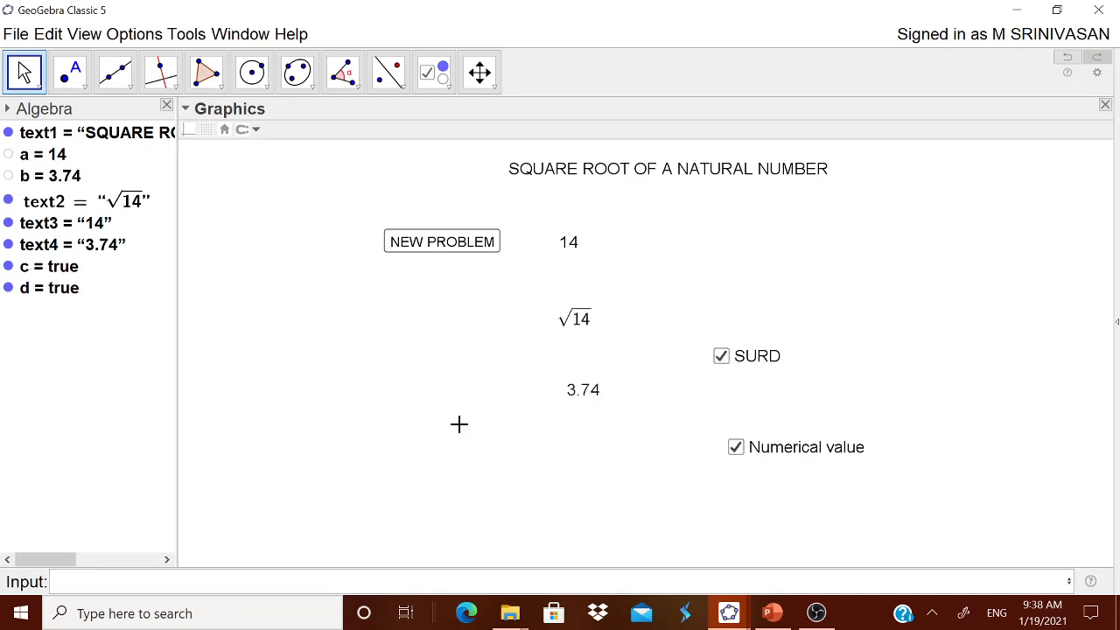
Step: Add a button captioned SURD FORM below NEW PROBLEM with the GeoGebra script c=true
left_click(435, 73)
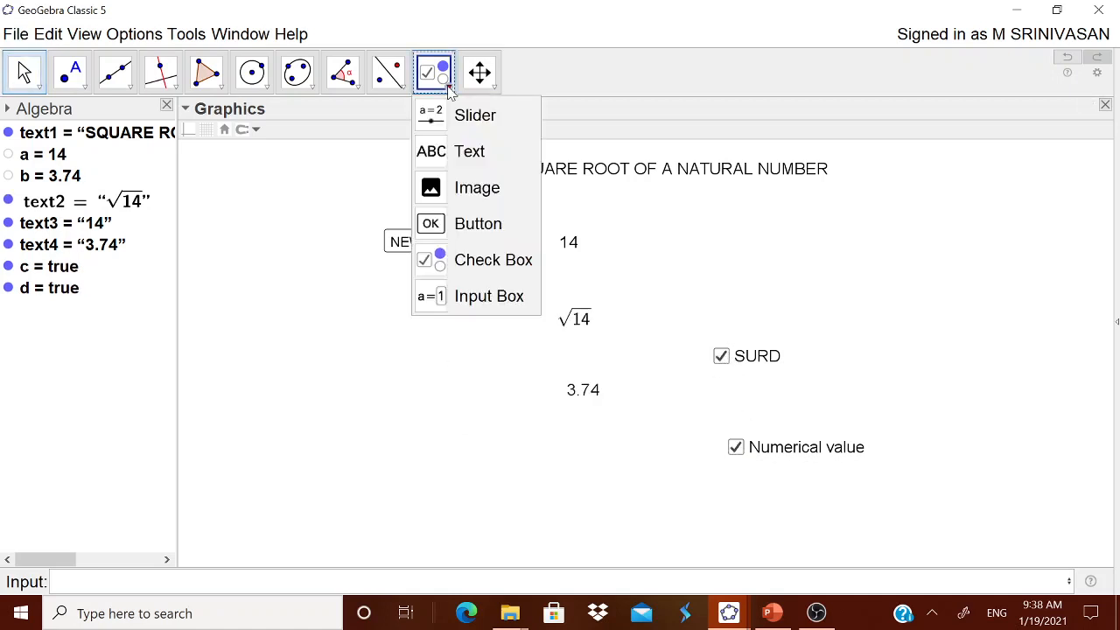
left_click(478, 224)
left_click(443, 420)
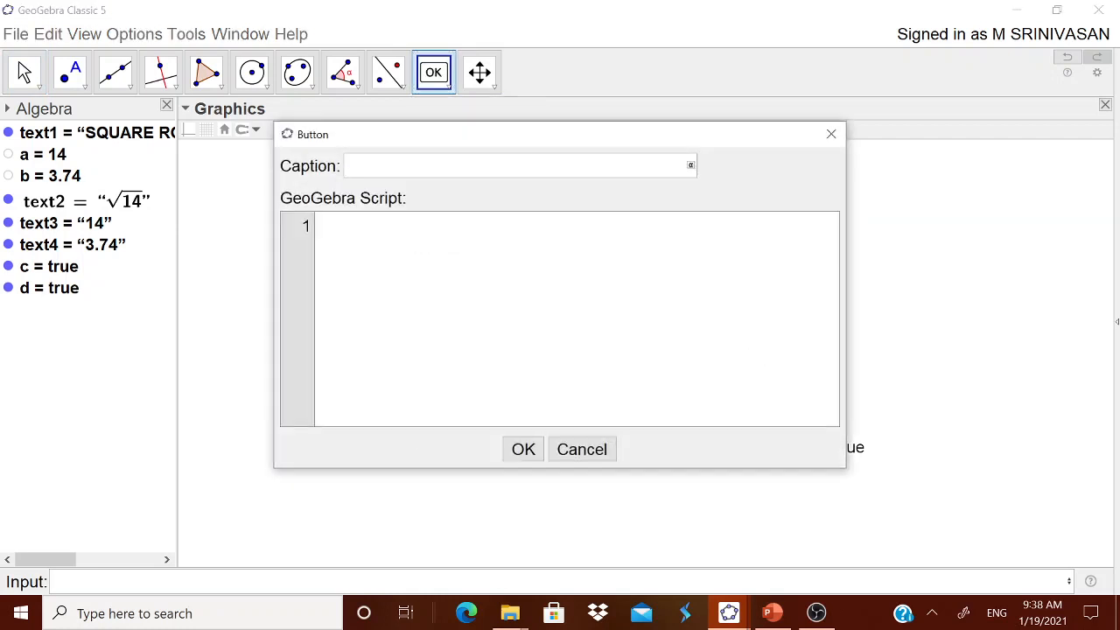
type("SURF")
key("BackSpace")
key("BackSpace")
type("D FORM")
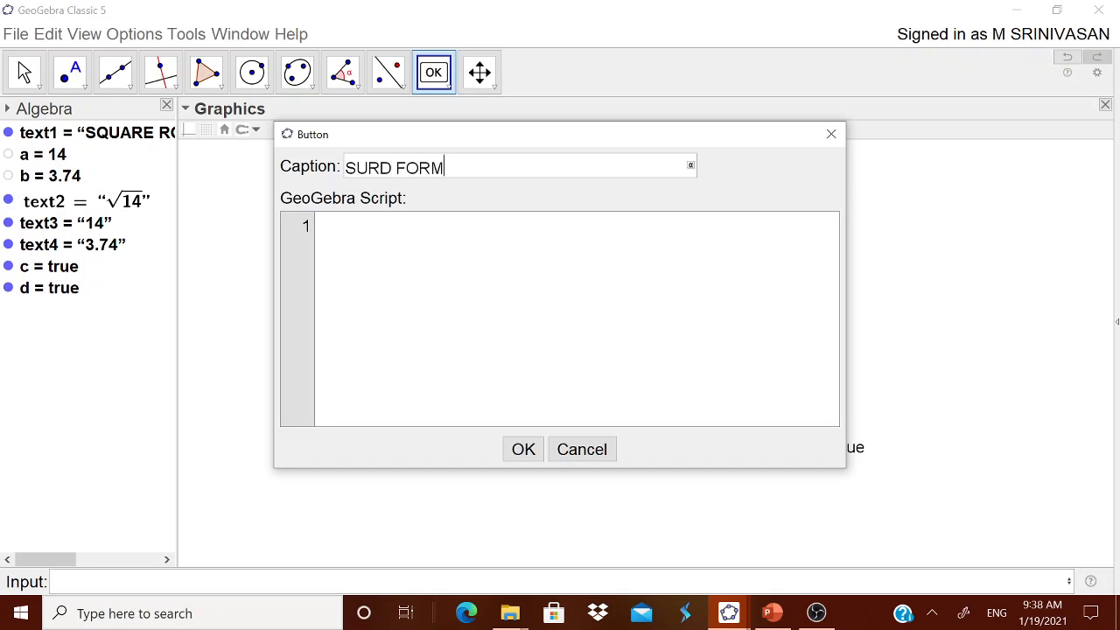
left_click(318, 226)
type("c=true")
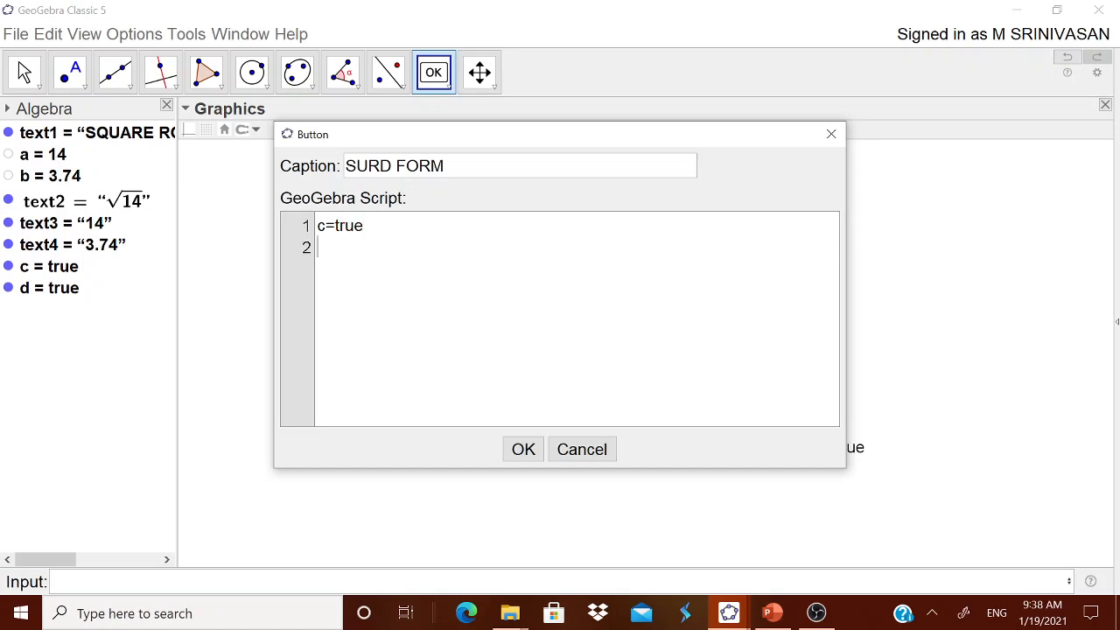
left_click(515, 449)
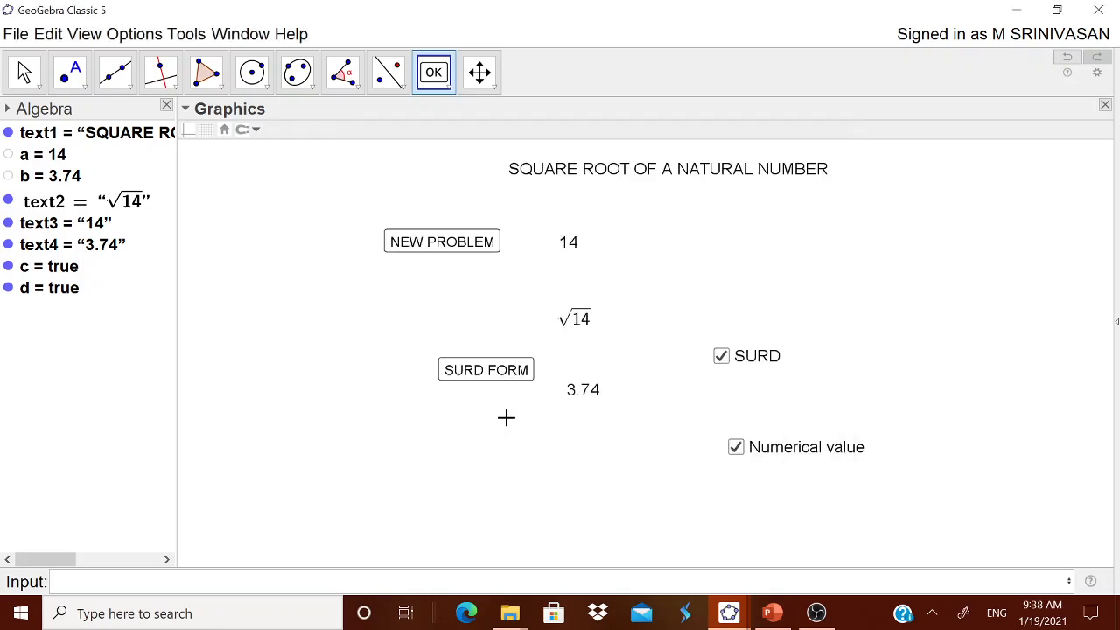
Step: Unfix the SURD FORM button and move it beside the surd text
right_click(475, 371)
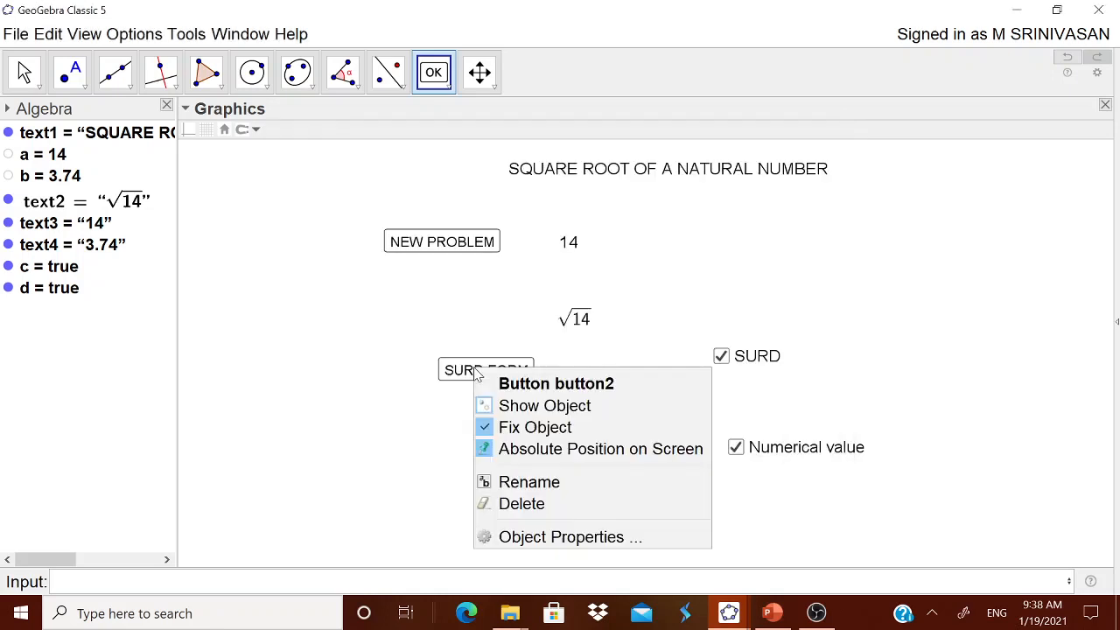
left_click(525, 426)
left_click_drag(490, 380, 468, 325)
Step: Add a button captioned NUMERICAL VALUE below SURD FORM with the GeoGebra script d=true
left_click(435, 75)
left_click(408, 473)
type("NUMERI")
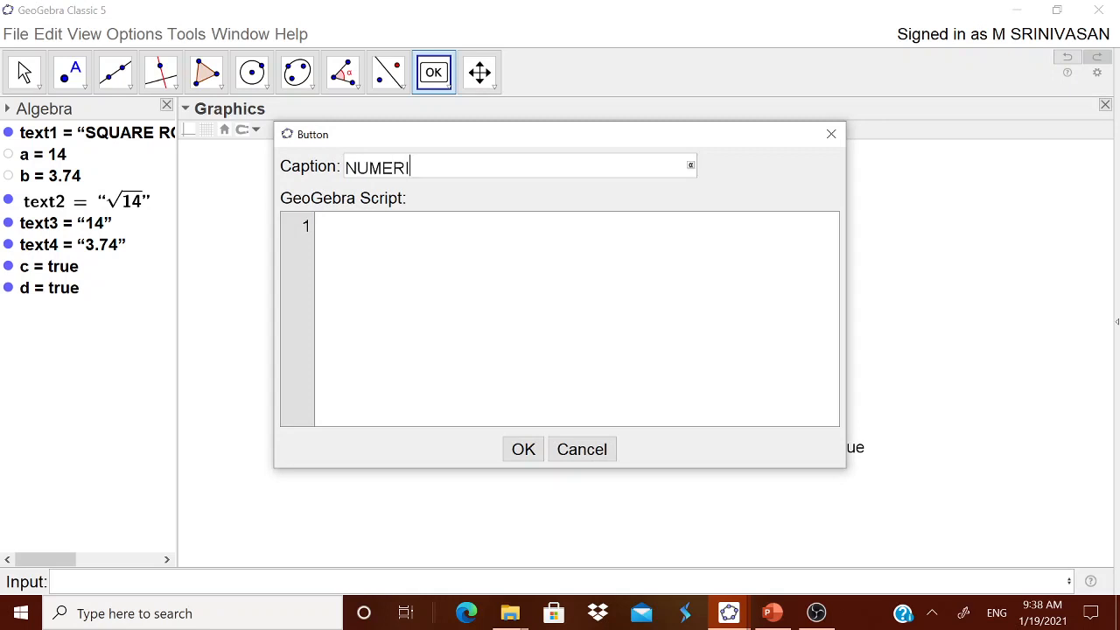
type("CAL VALUE")
left_click(318, 225)
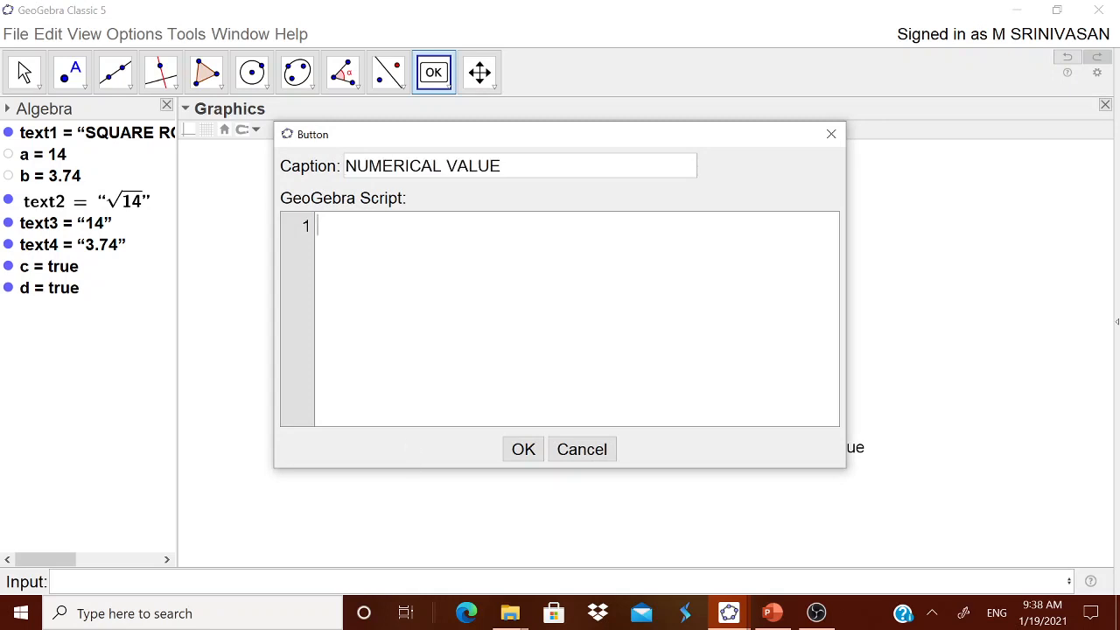
type("d=true")
key("BackSpace")
key("BackSpace")
key("BackSpace")
type("rue")
key("Return")
left_click(524, 452)
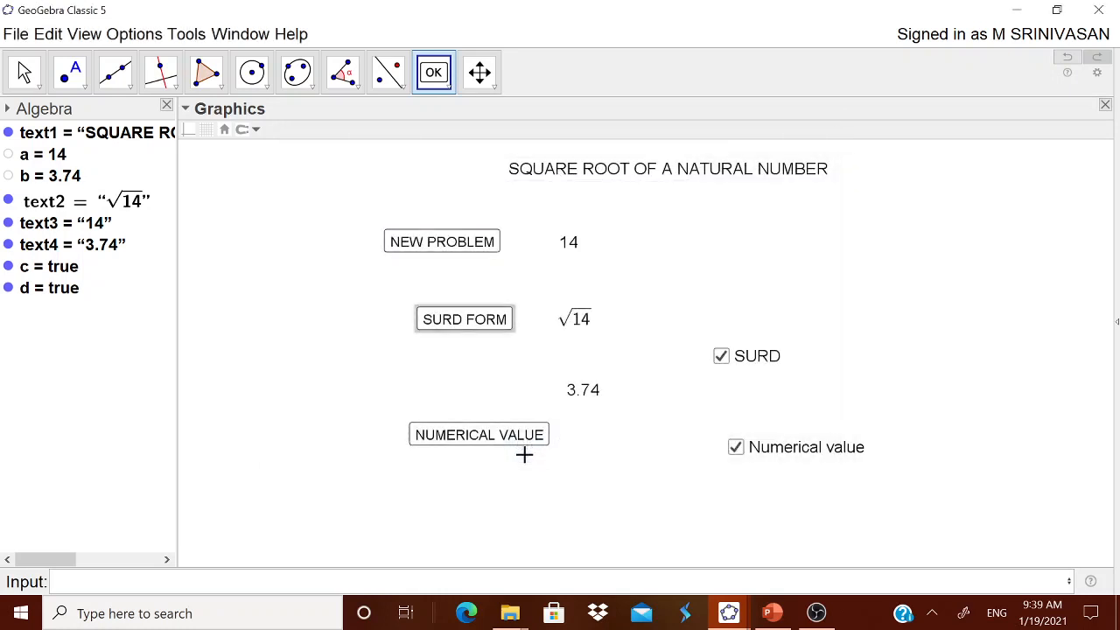
Step: Unfix the NUMERICAL VALUE button and move it beside the decimal text
right_click(503, 446)
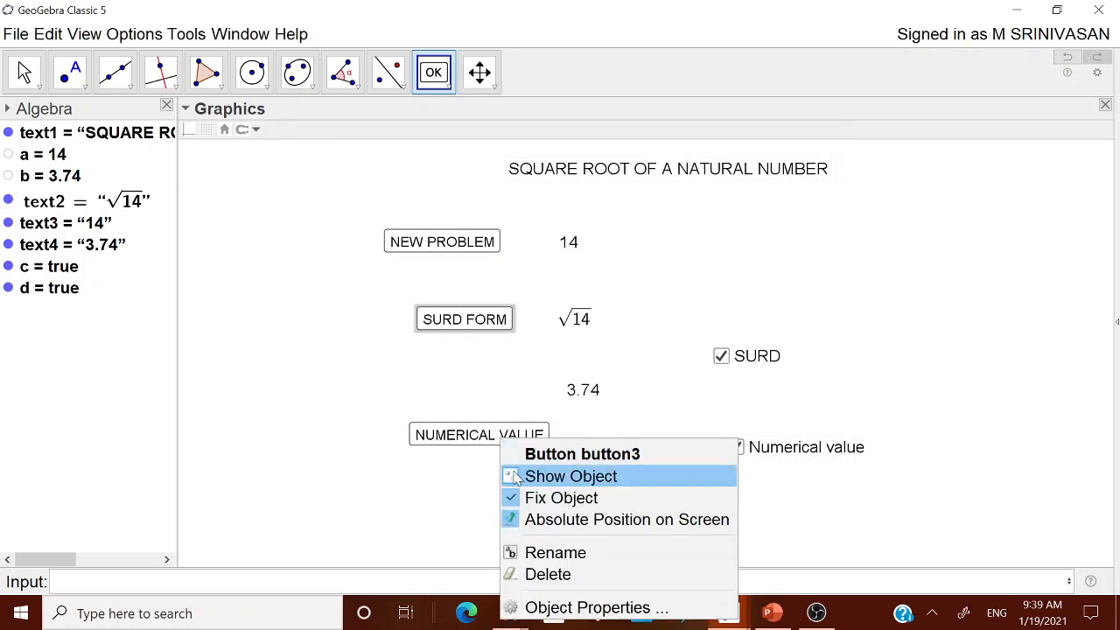
left_click(514, 498)
left_click_drag(503, 445, 497, 403)
key("Escape")
Step: Hide the SURD and Numerical value check boxes, and test NEW PROBLEM twice
right_click(750, 356)
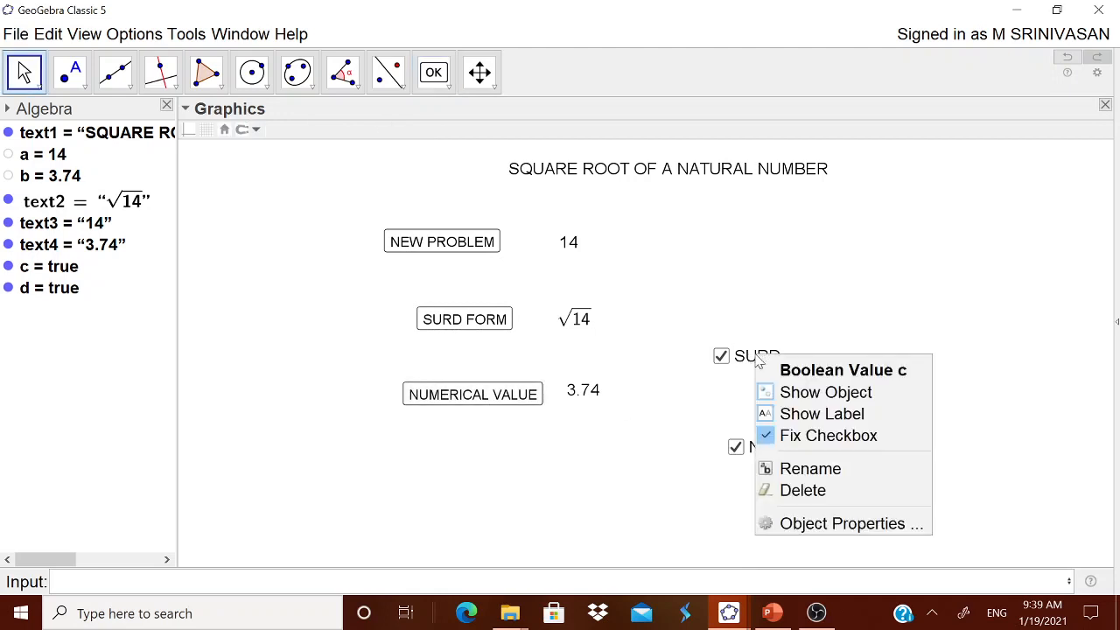
left_click(783, 391)
right_click(768, 448)
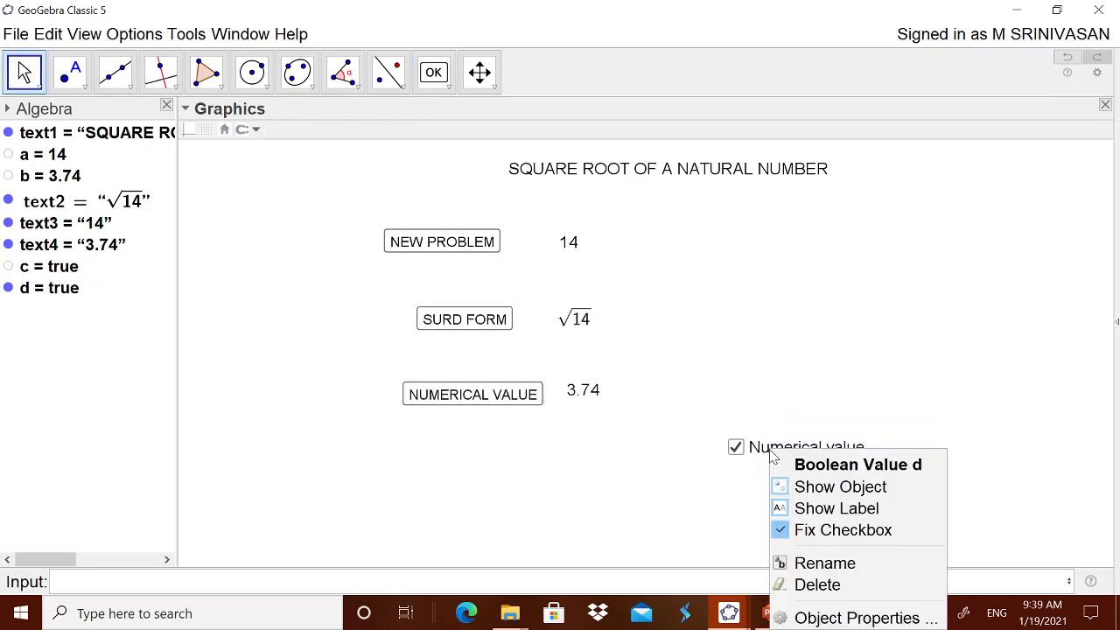
left_click(801, 486)
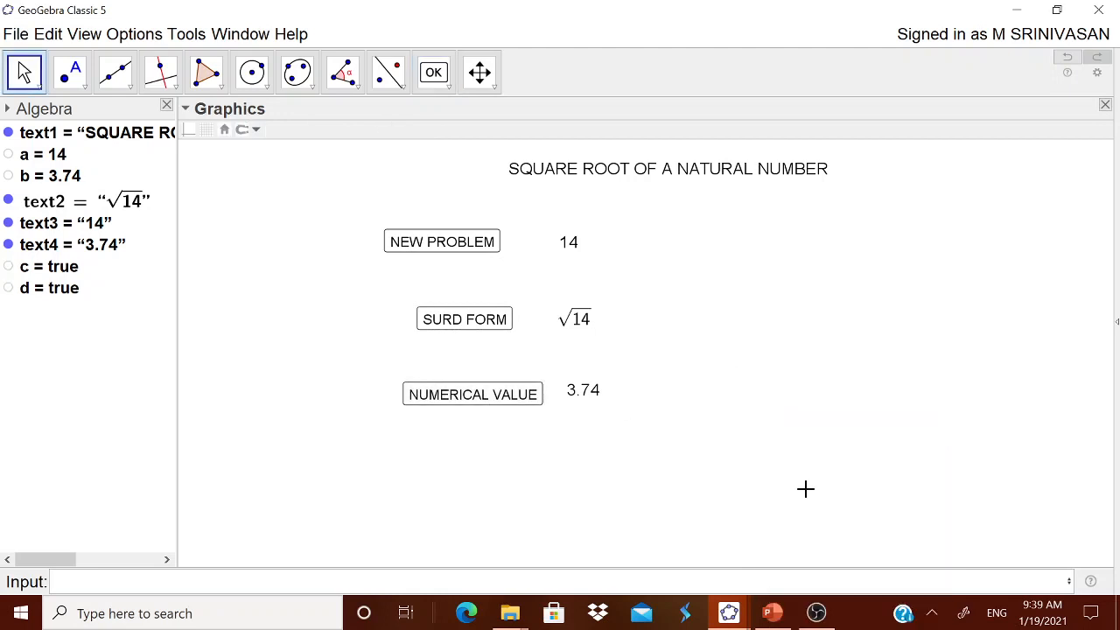
left_click(467, 251)
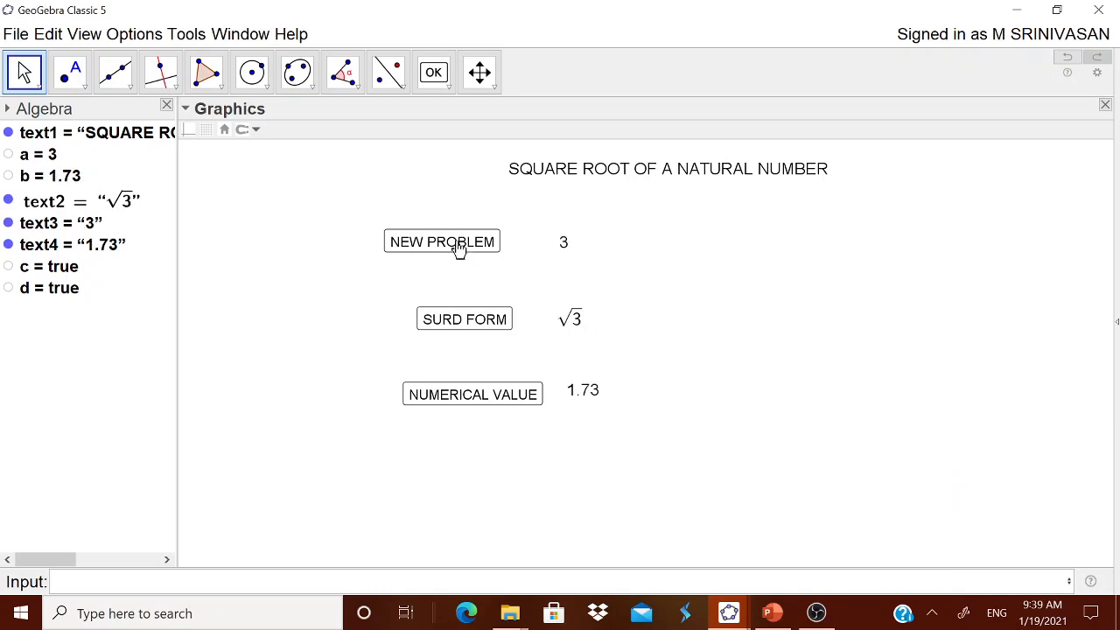
left_click(458, 249)
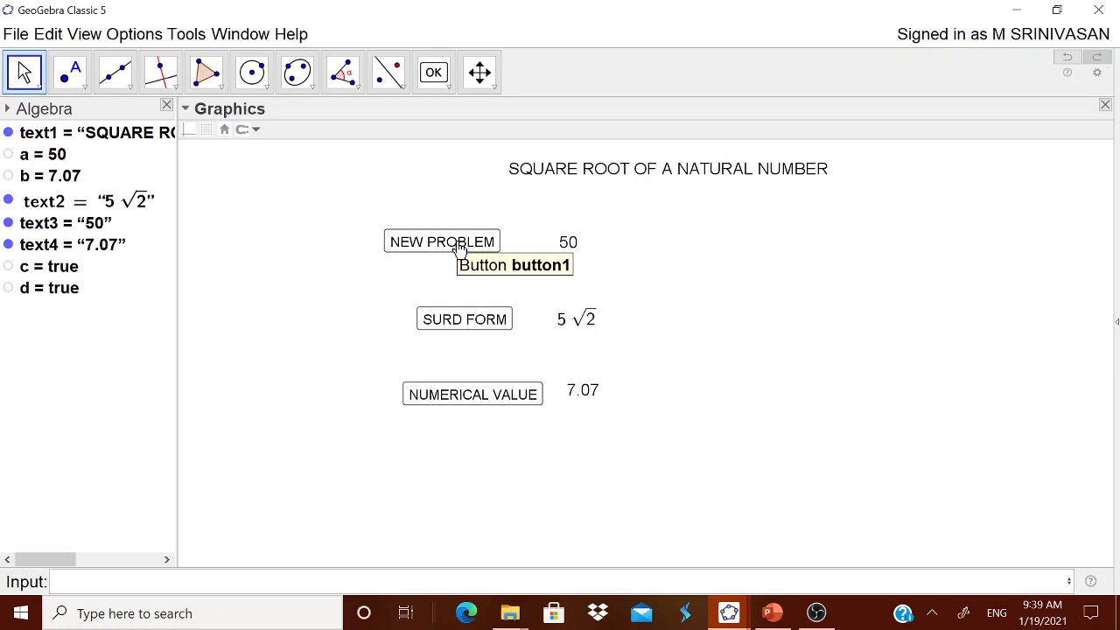
Step: Add the lines c=false and d=false to the NEW PROBLEM button's On Click script, and close its properties
right_click(460, 248)
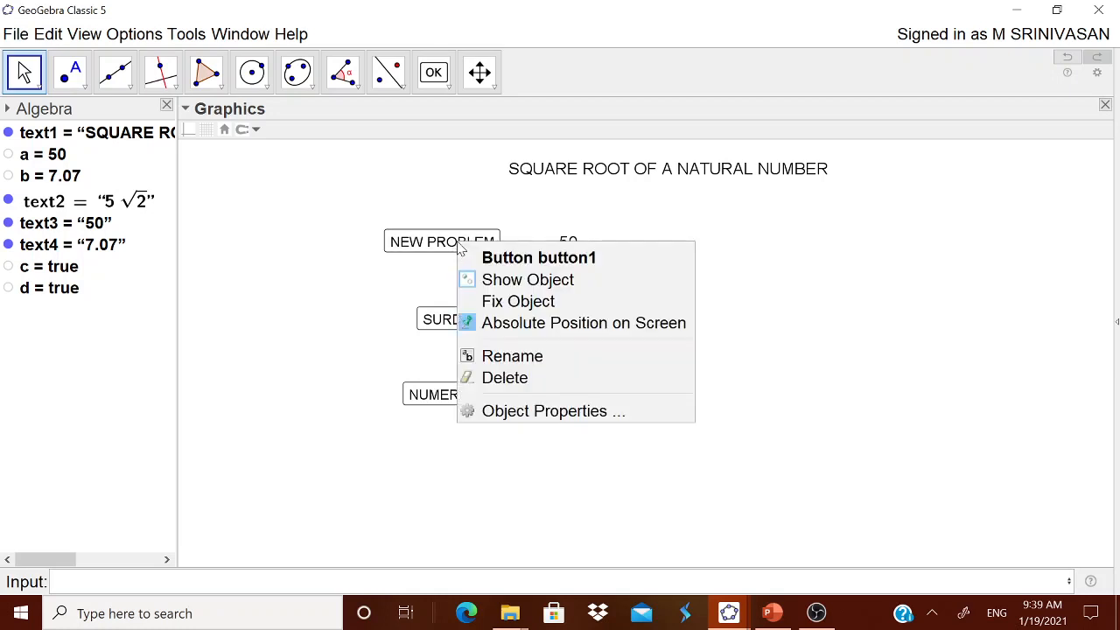
left_click(530, 411)
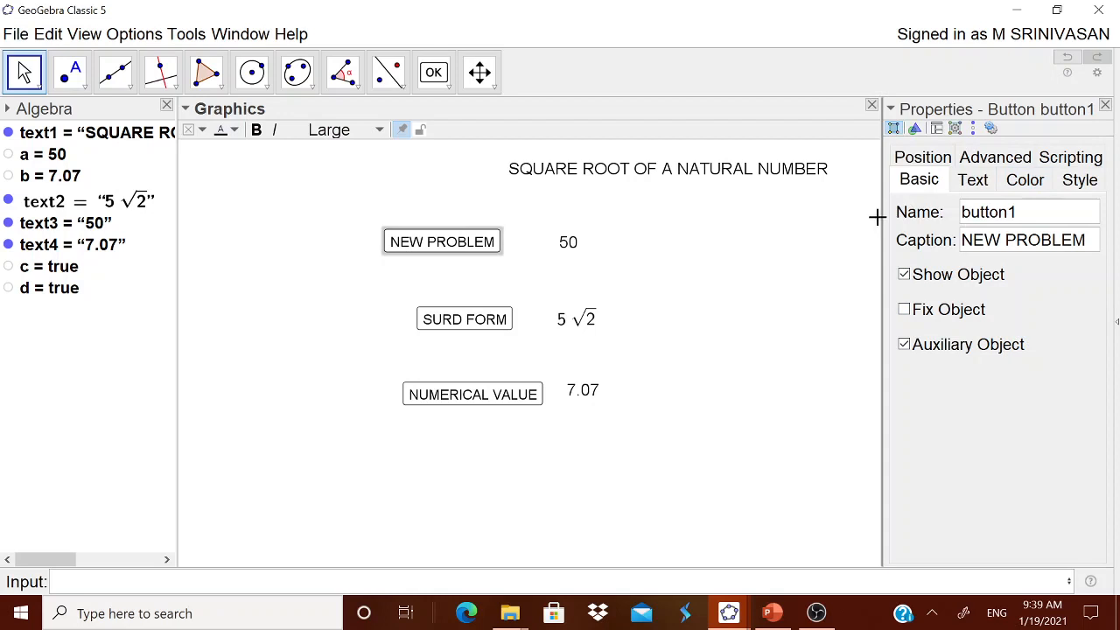
left_click_drag(881, 218, 845, 219)
left_click(1060, 159)
left_click(930, 237)
left_click(894, 280)
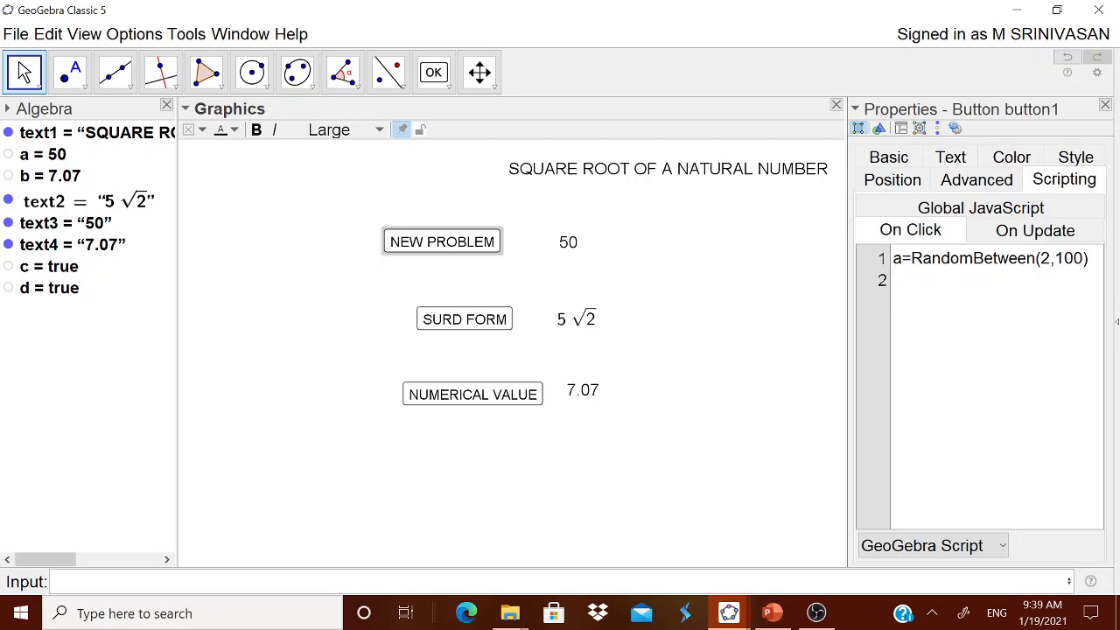
type("c=false")
key("Return")
type("d=false")
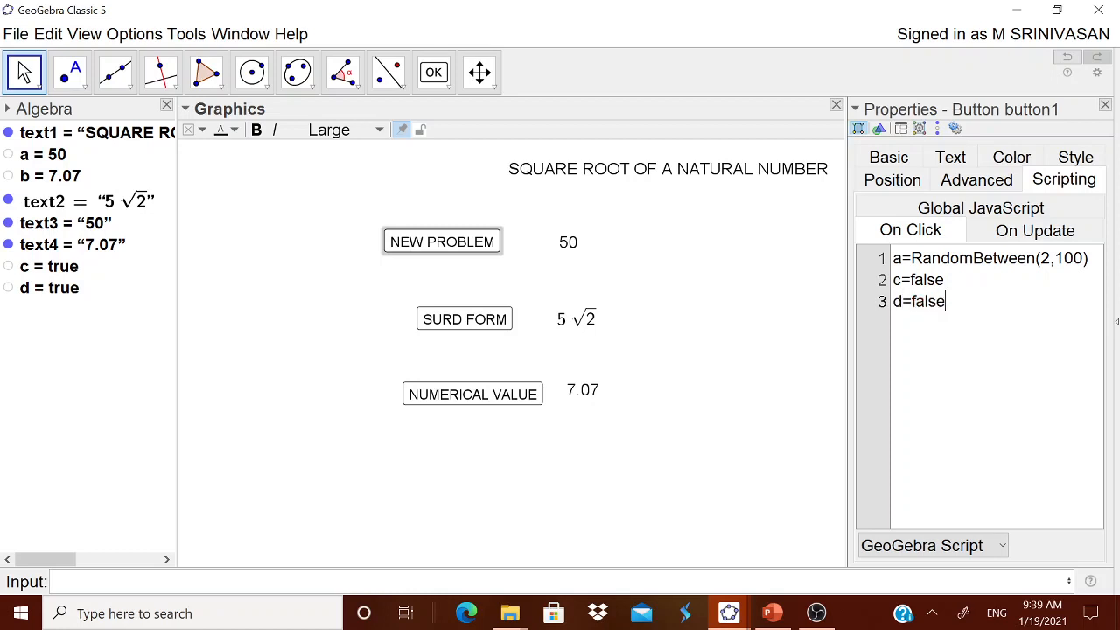
key("Return")
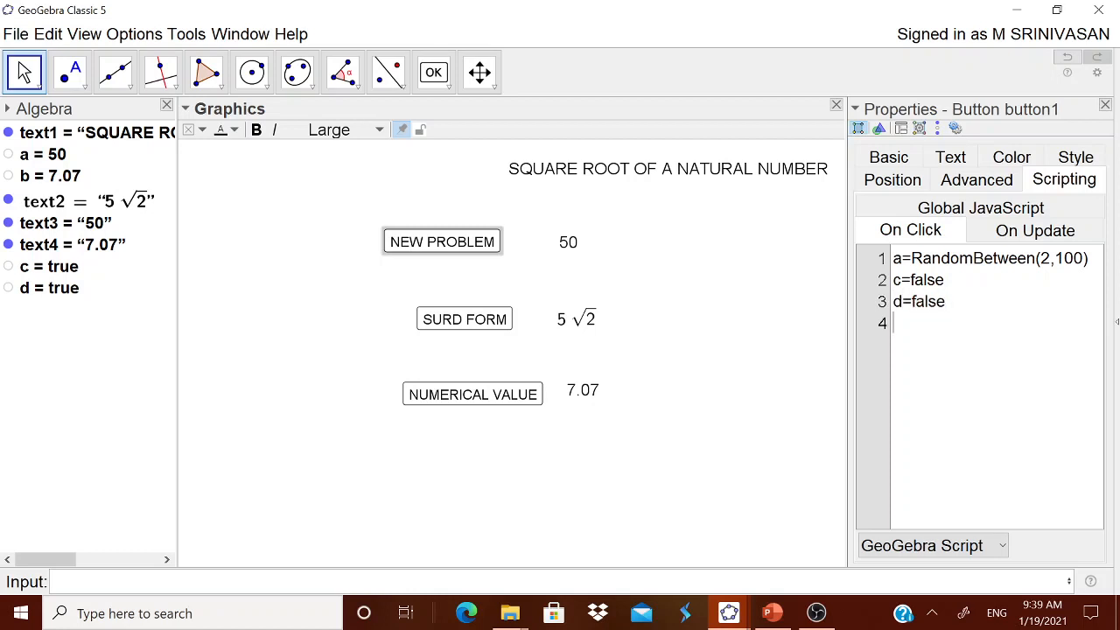
left_click(1105, 105)
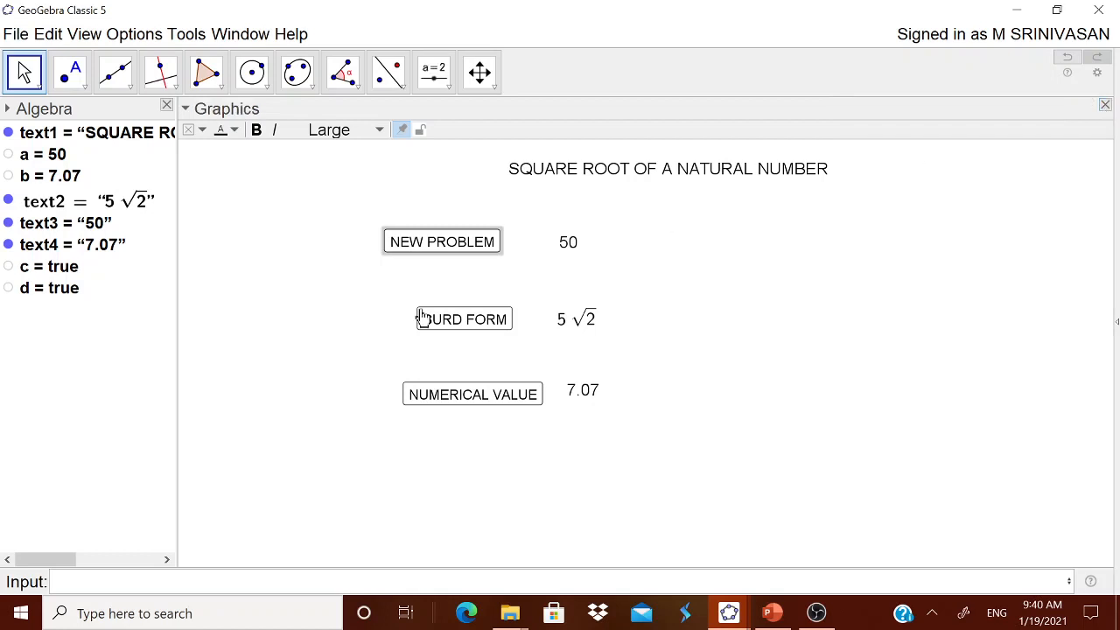
Step: Test the activity over several rounds by generating a new problem and revealing its surd form and numerical value with the buttons
left_click(445, 245)
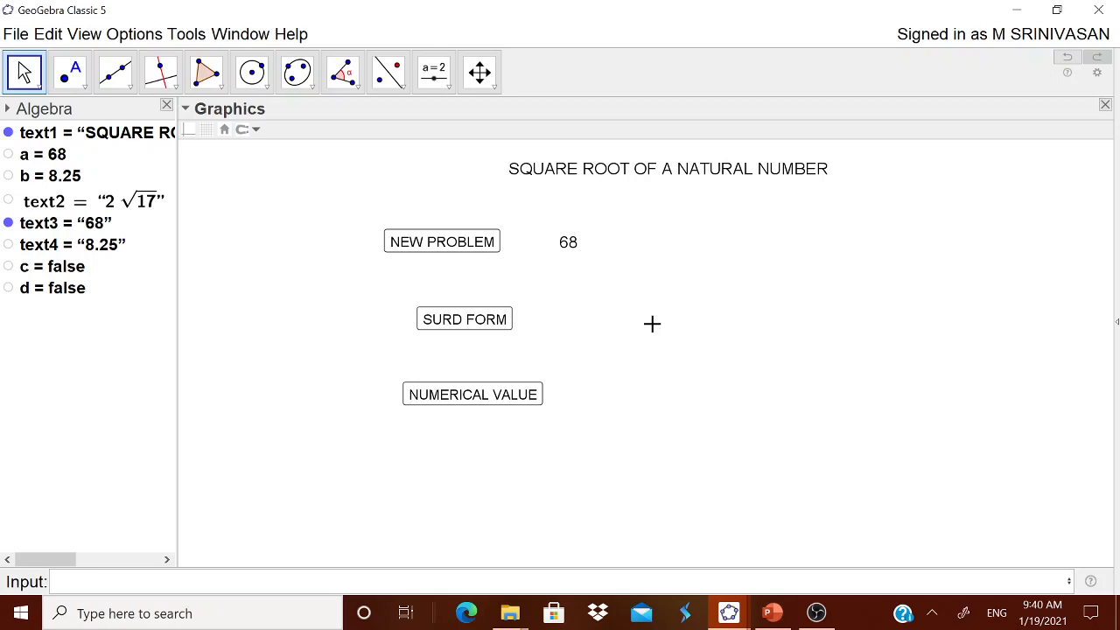
left_click(484, 322)
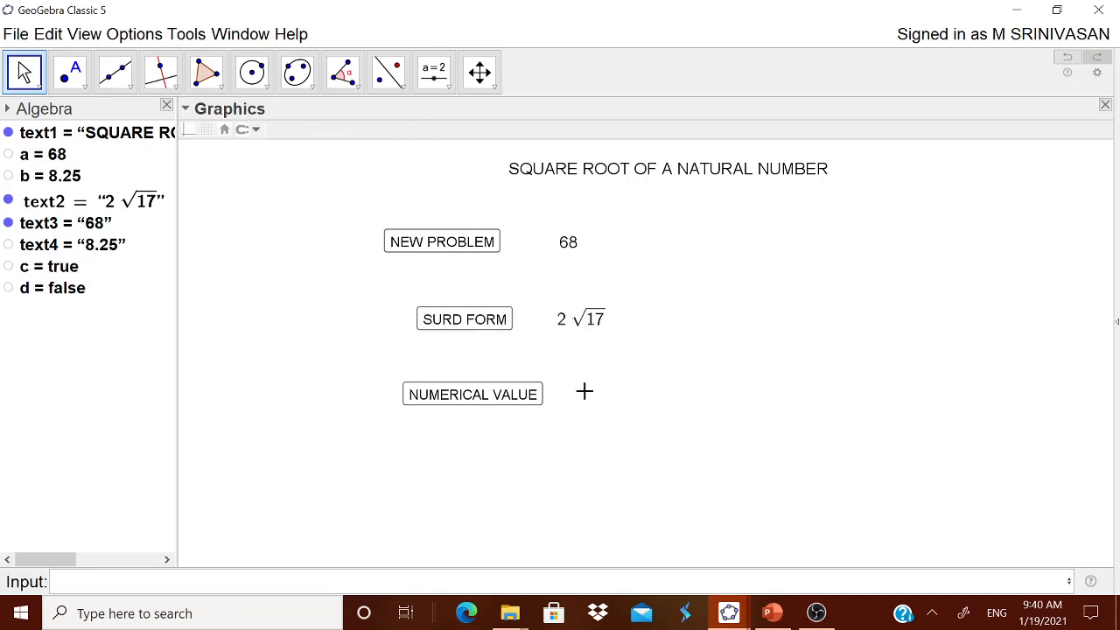
left_click(505, 398)
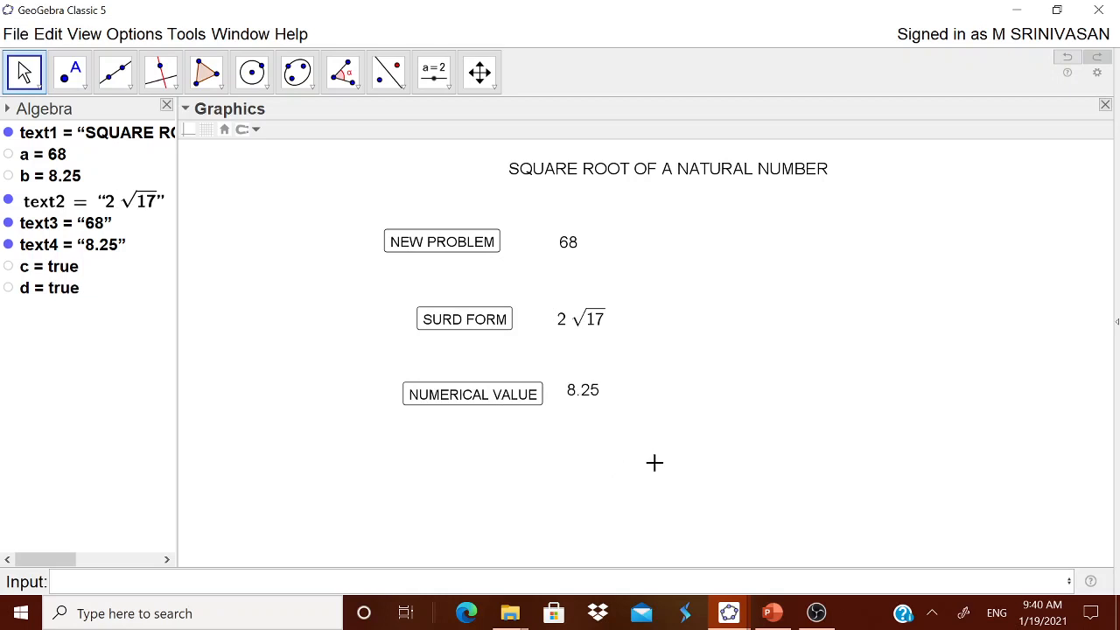
left_click(463, 251)
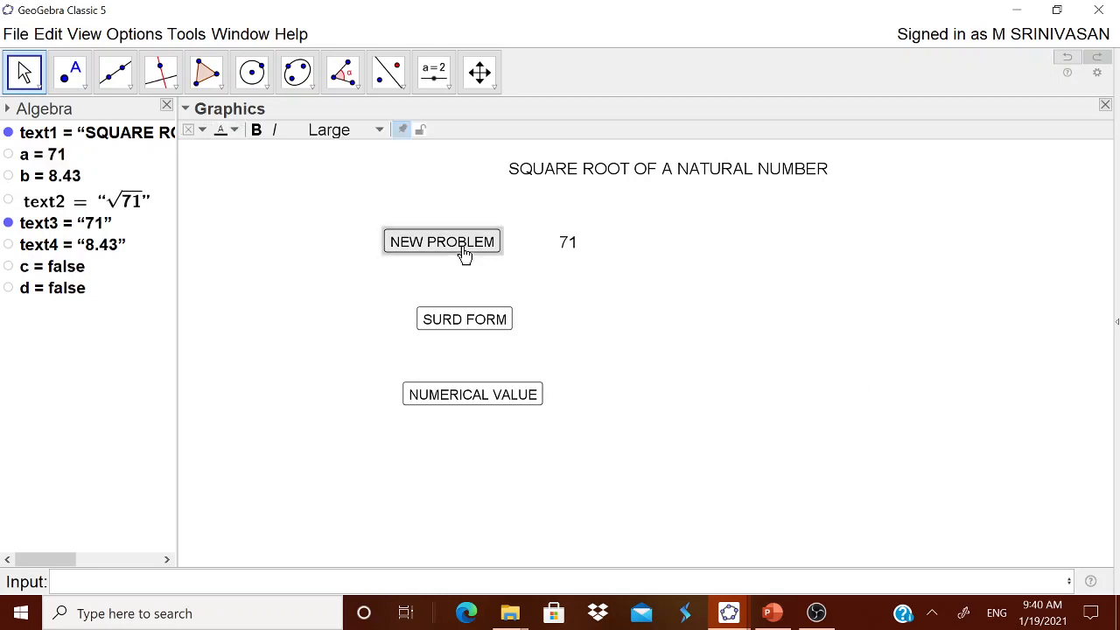
left_click(470, 328)
left_click(460, 399)
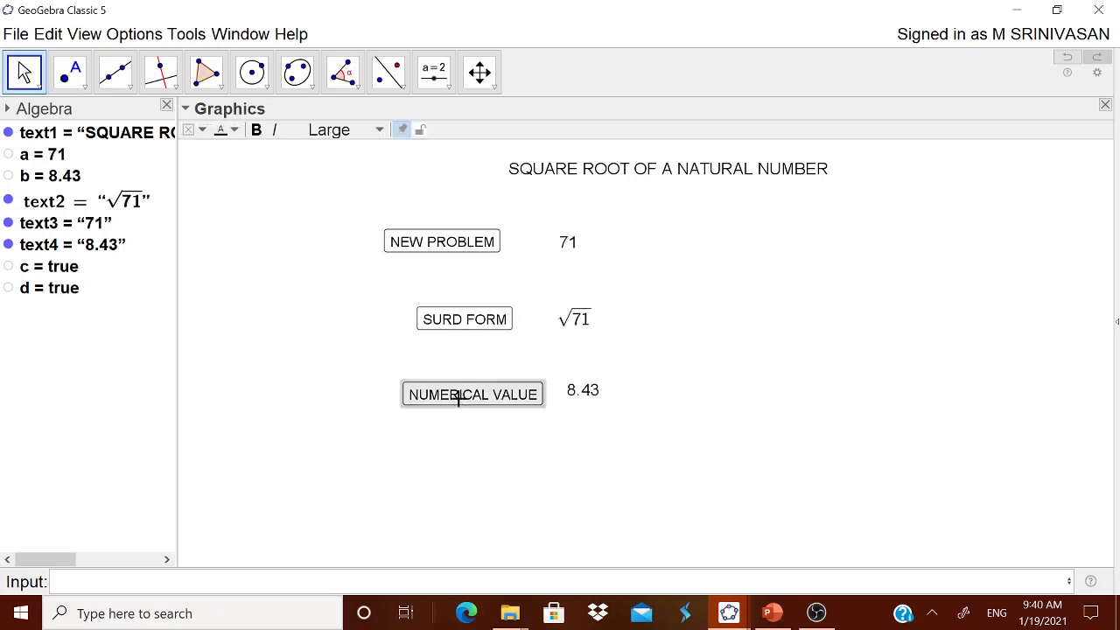
left_click(458, 250)
left_click(457, 332)
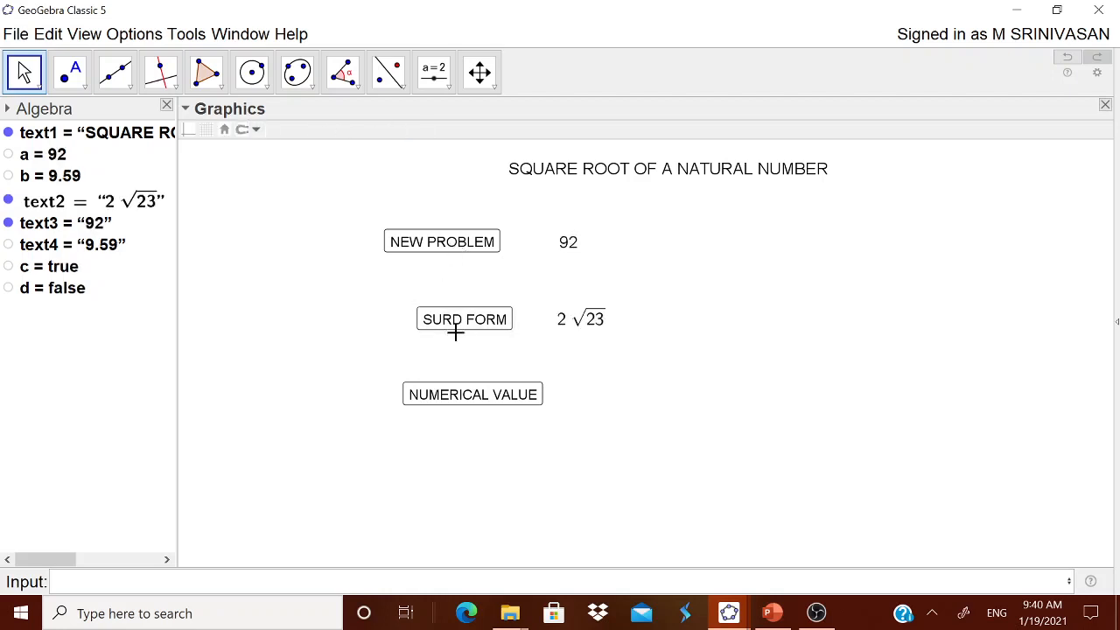
left_click(456, 400)
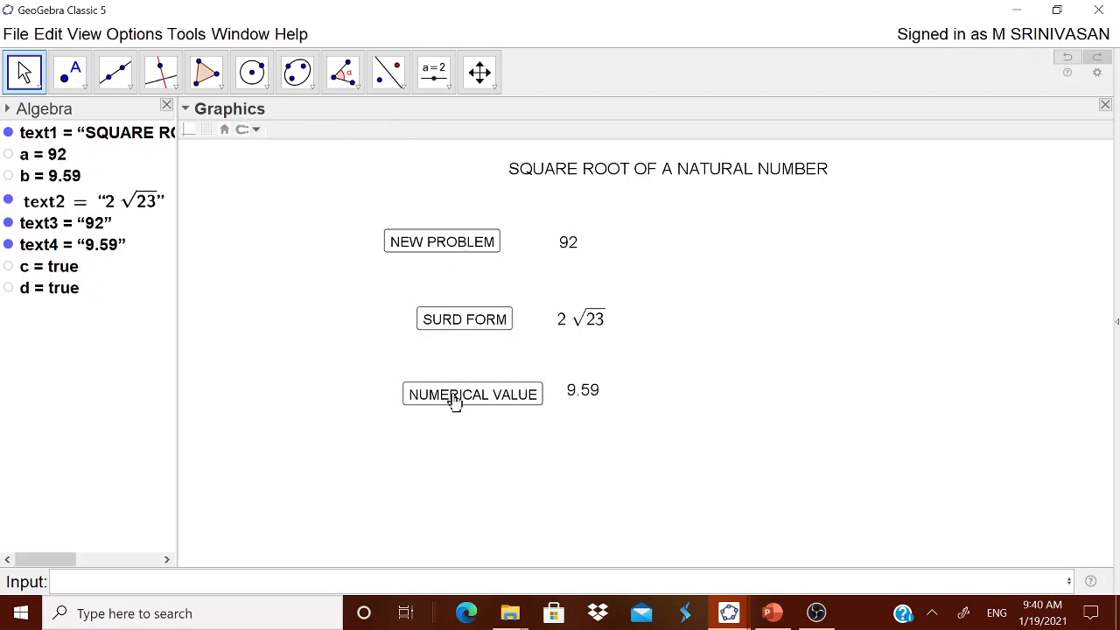
left_click(456, 253)
left_click(460, 326)
left_click(467, 408)
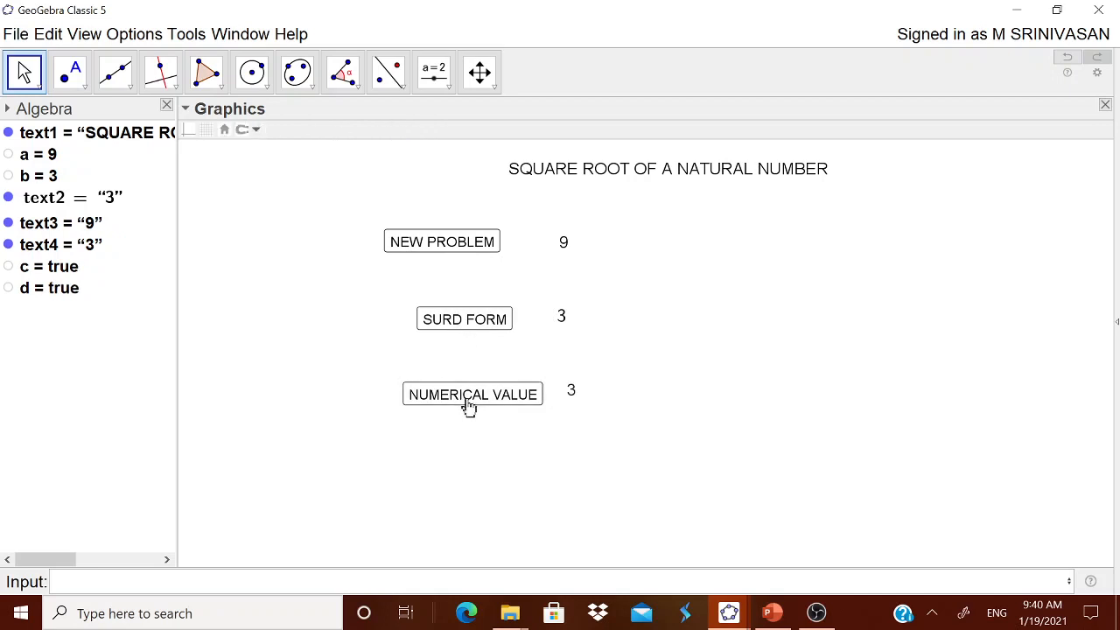
left_click(456, 248)
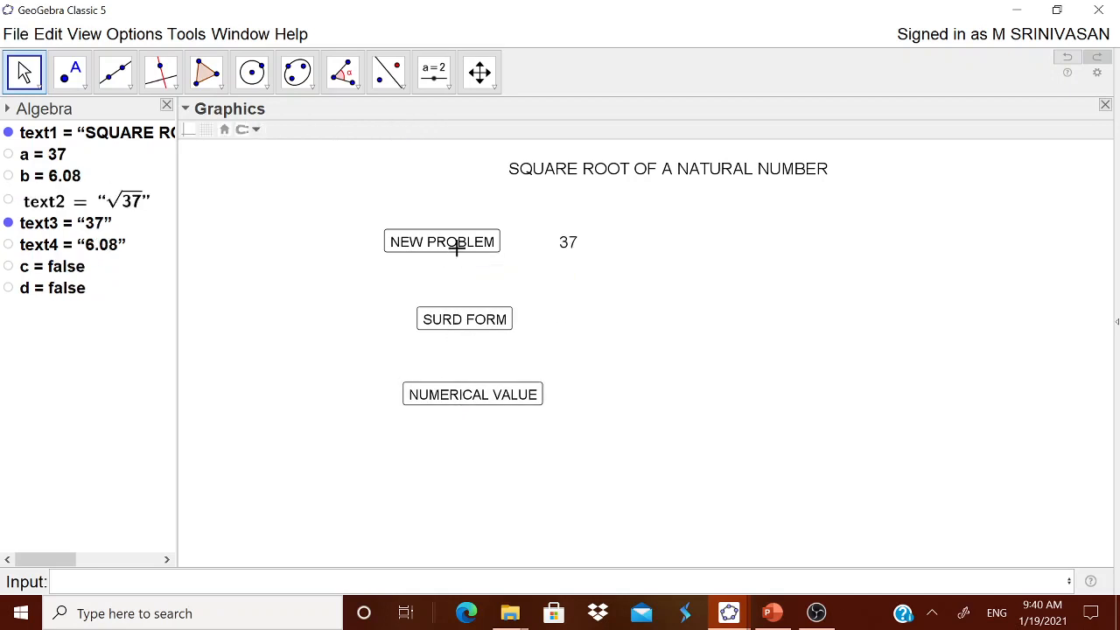
left_click(462, 325)
left_click(461, 405)
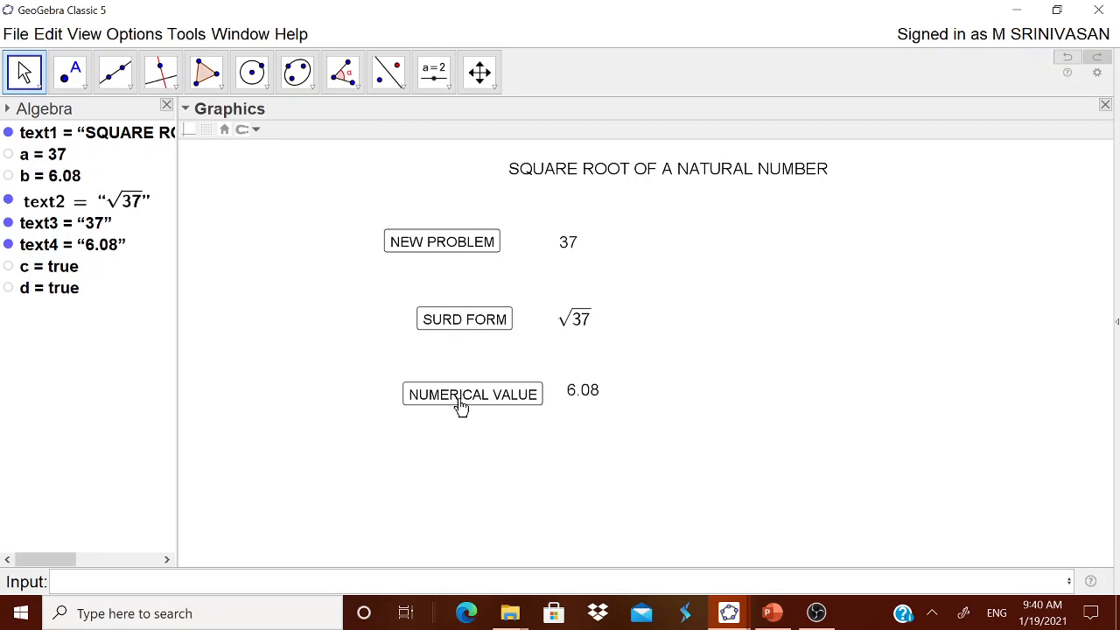
left_click(452, 245)
left_click(460, 325)
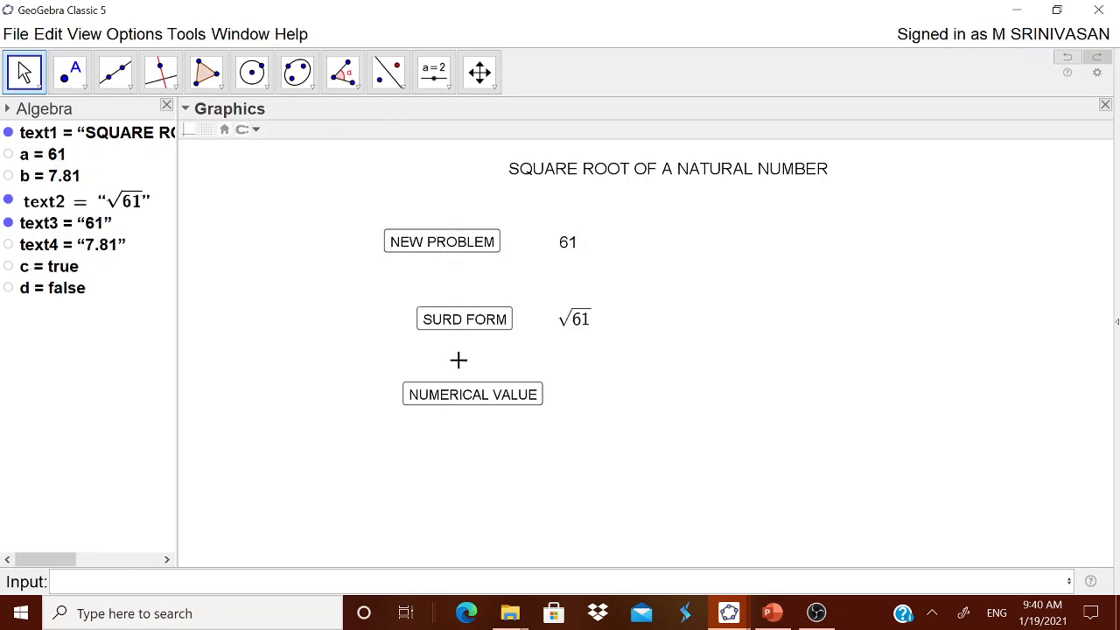
left_click(459, 404)
left_click(457, 241)
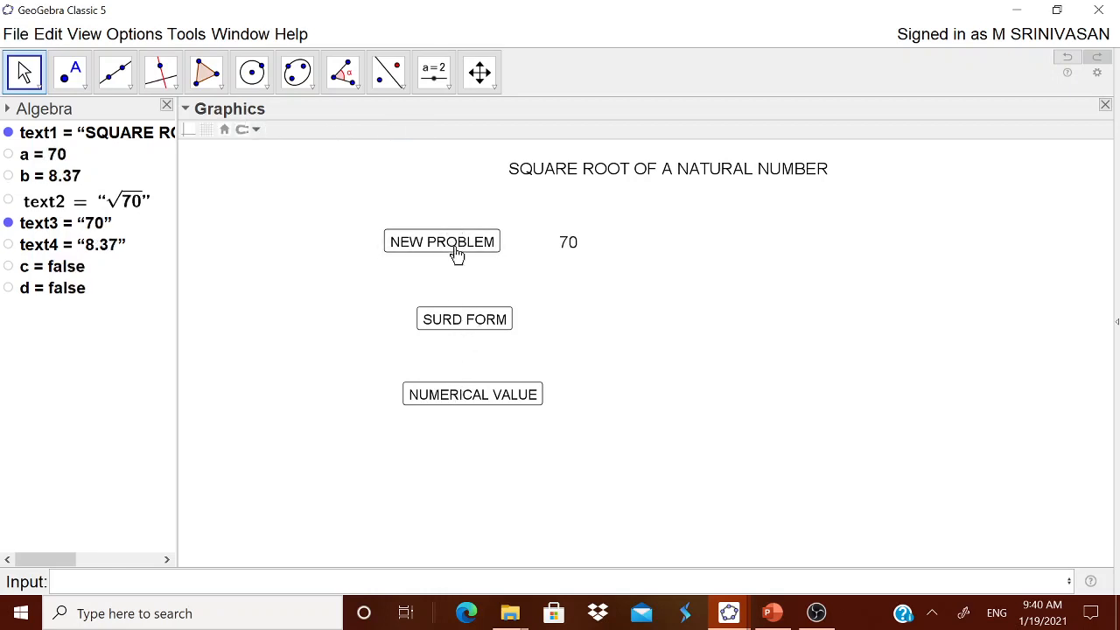
Step: Reveal the surd form and numerical value of the current problem, and repeat the test with two new problems
left_click(462, 326)
left_click(467, 392)
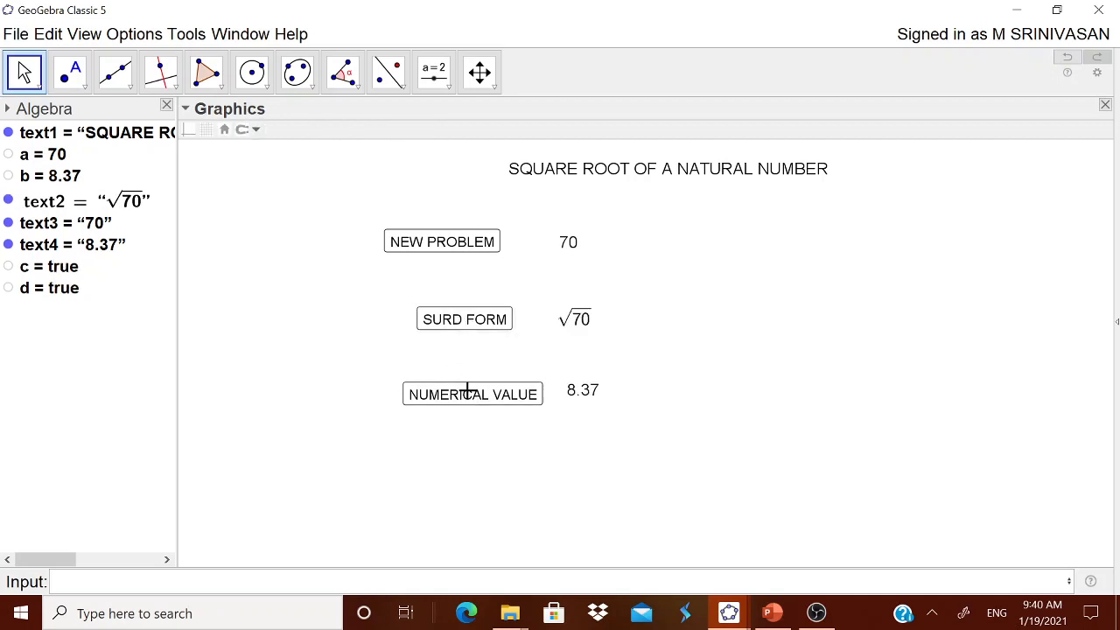
left_click(475, 243)
left_click(470, 322)
left_click(468, 394)
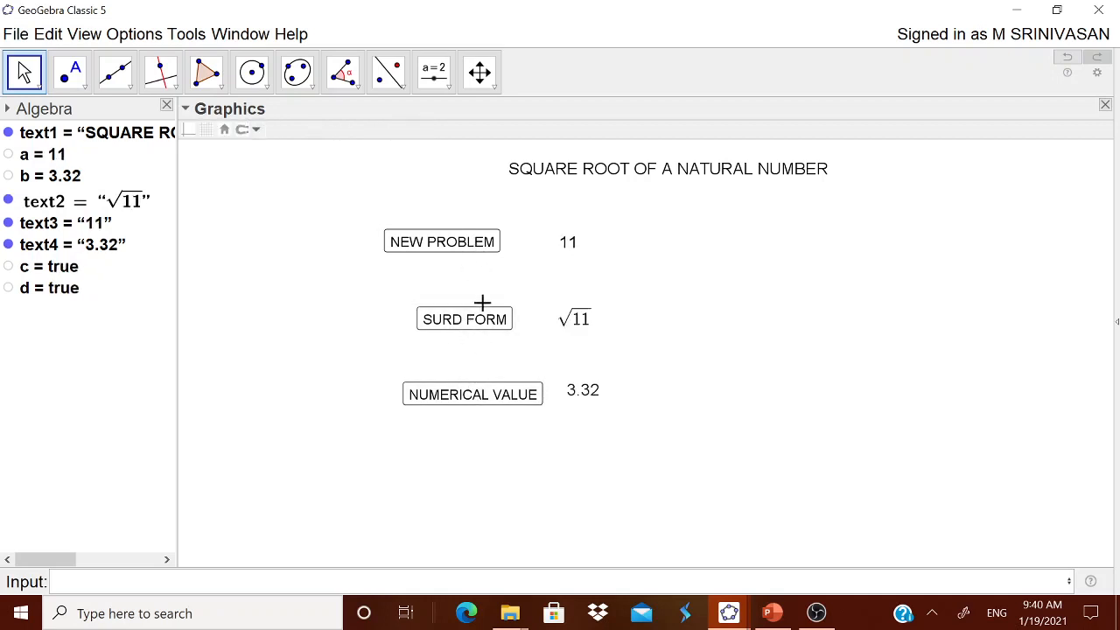
left_click(471, 252)
left_click(478, 320)
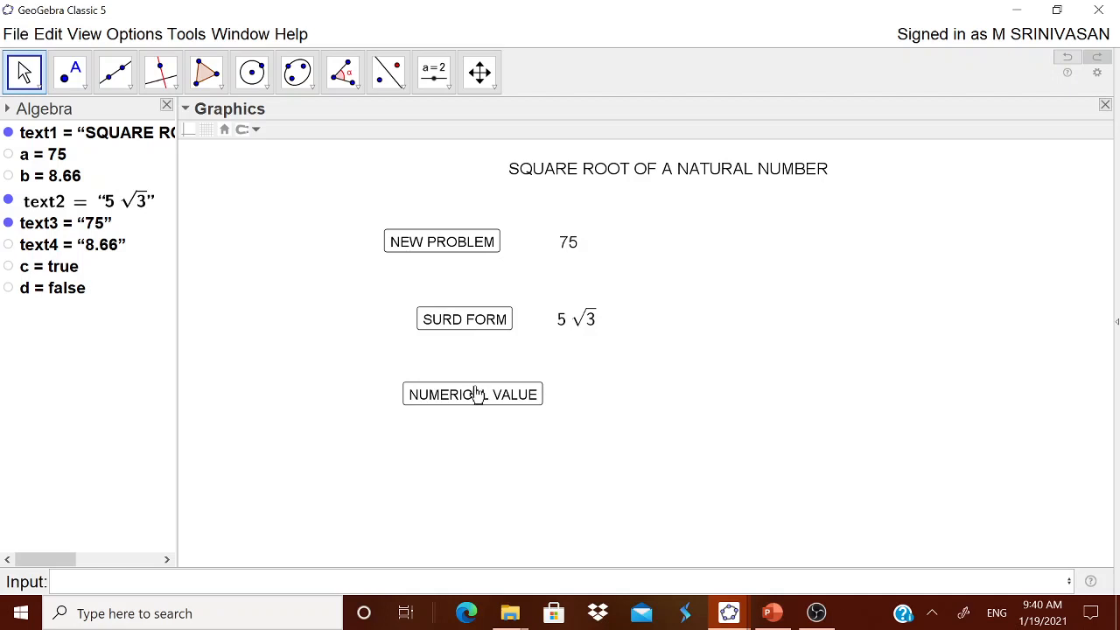
left_click(465, 395)
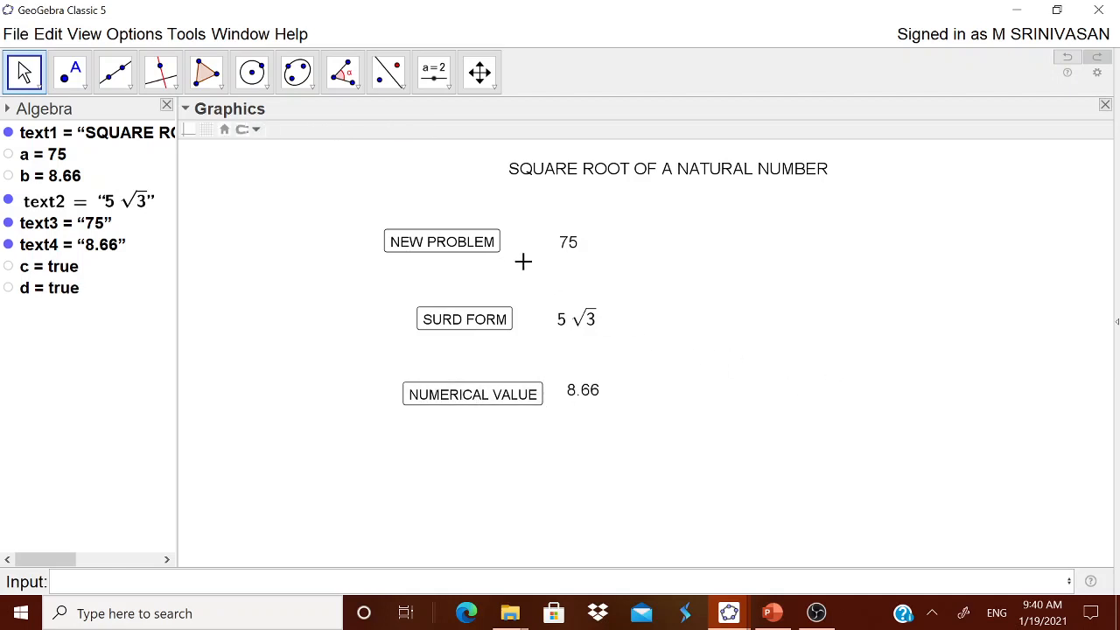
Step: Check how Boolean values c and d respond to generating a problem, revealing both answers, and generating another problem
left_click(460, 229)
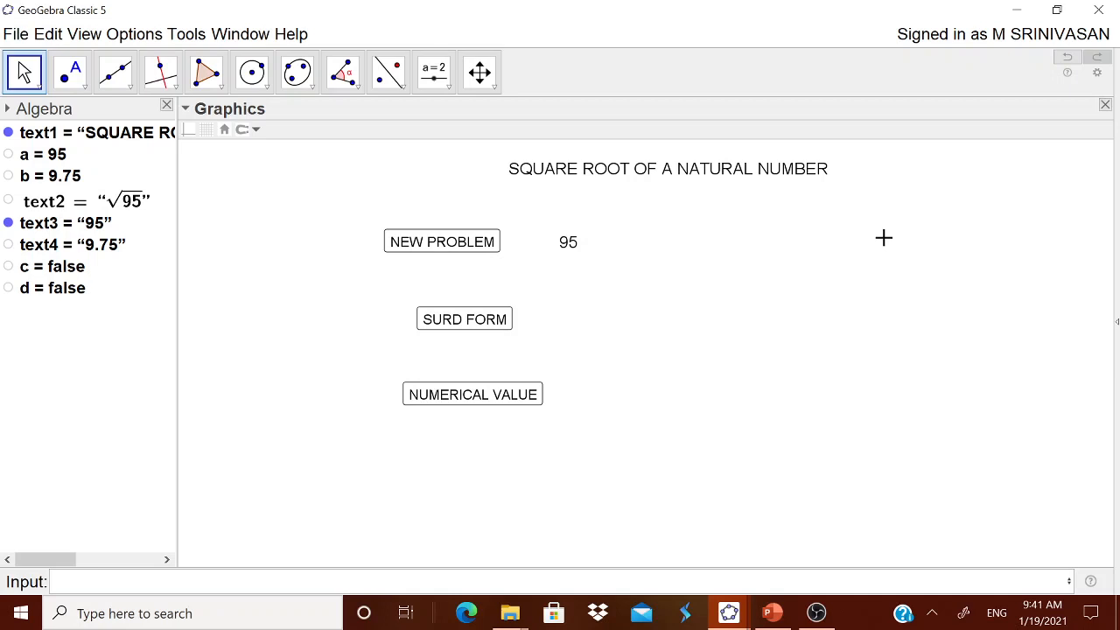
left_click(488, 321)
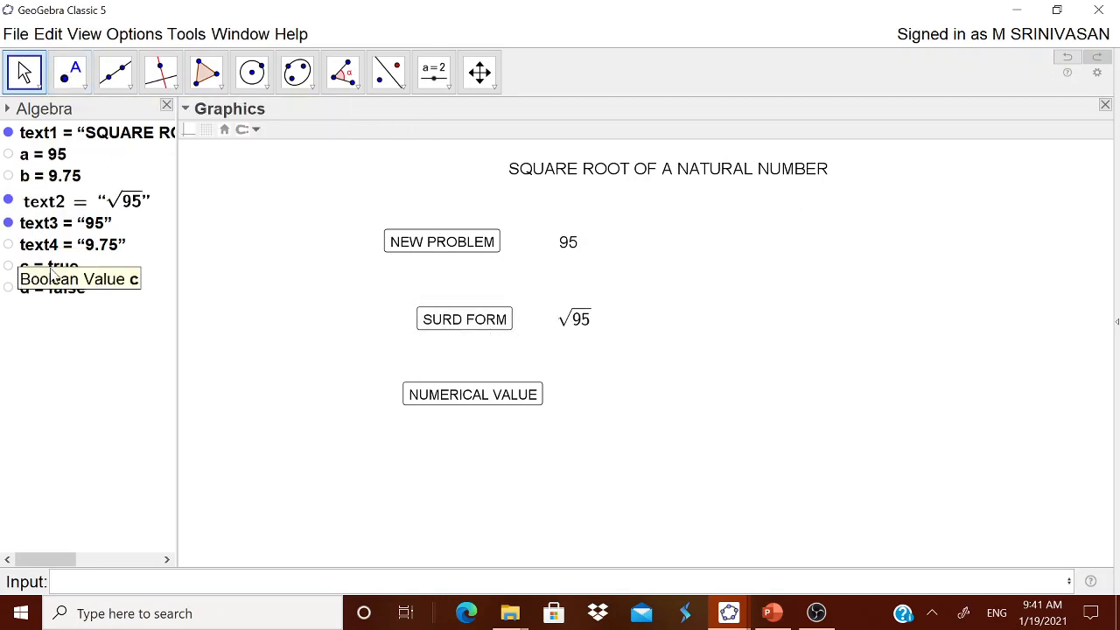
left_click(425, 397)
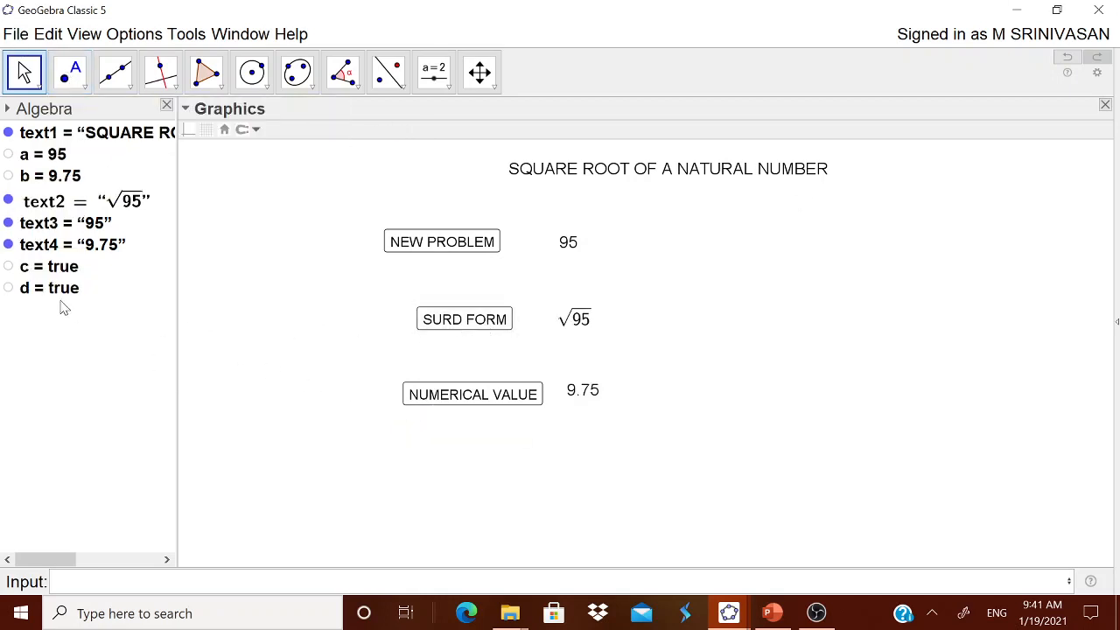
left_click(461, 244)
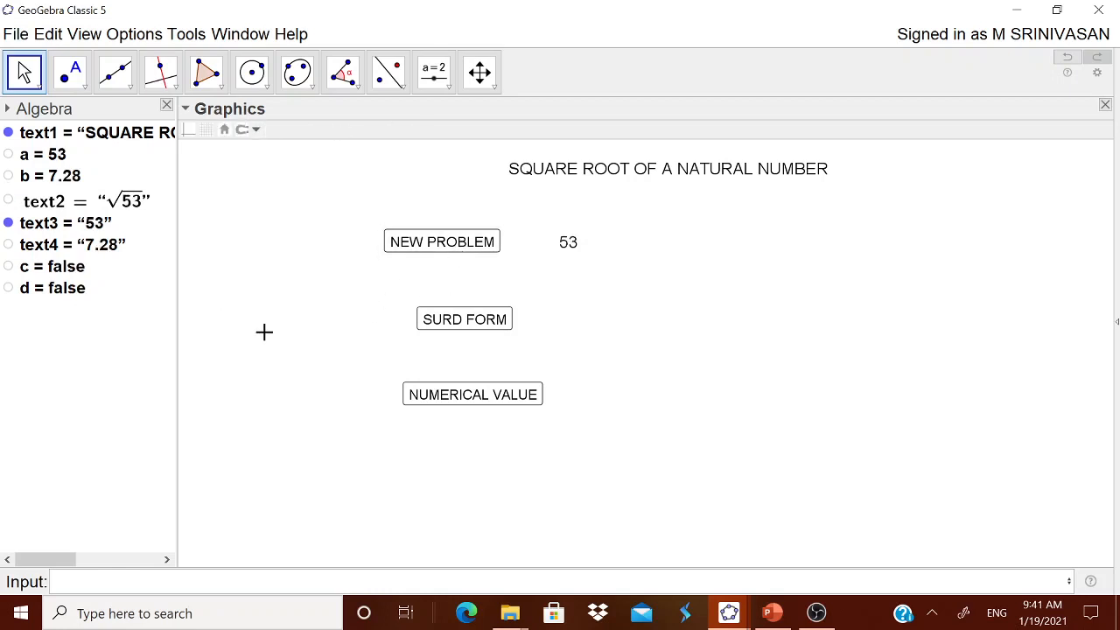